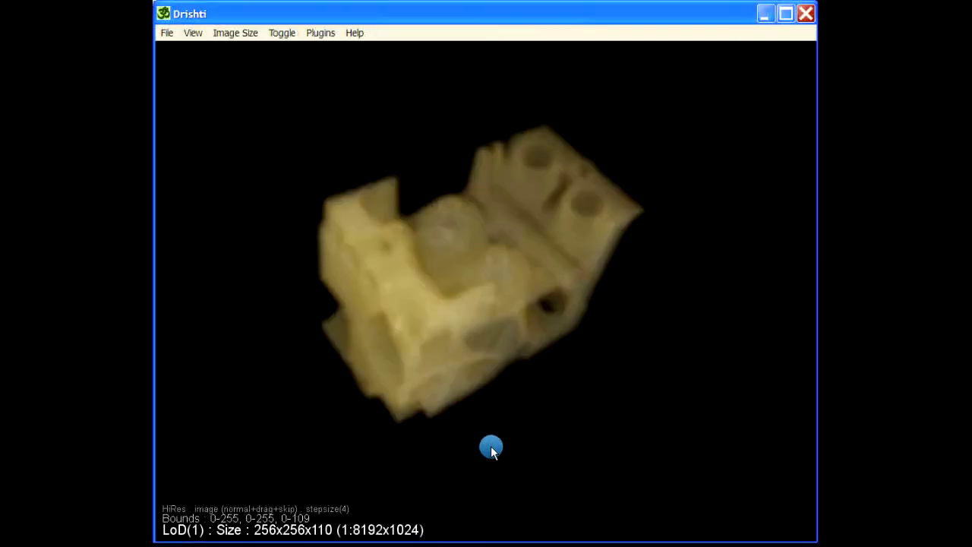
- Rotate the machined block through several views, ending on a top-down view of its bossed face
{"action": "left_click", "coordinate": [574, 200]}
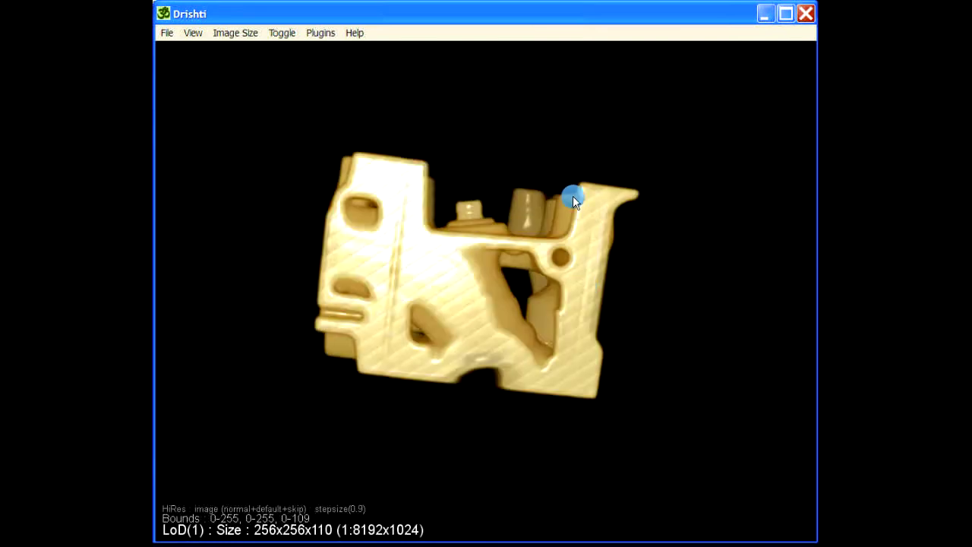
{"action": "left_click_drag", "start_coordinate": [629, 284], "coordinate": [477, 440]}
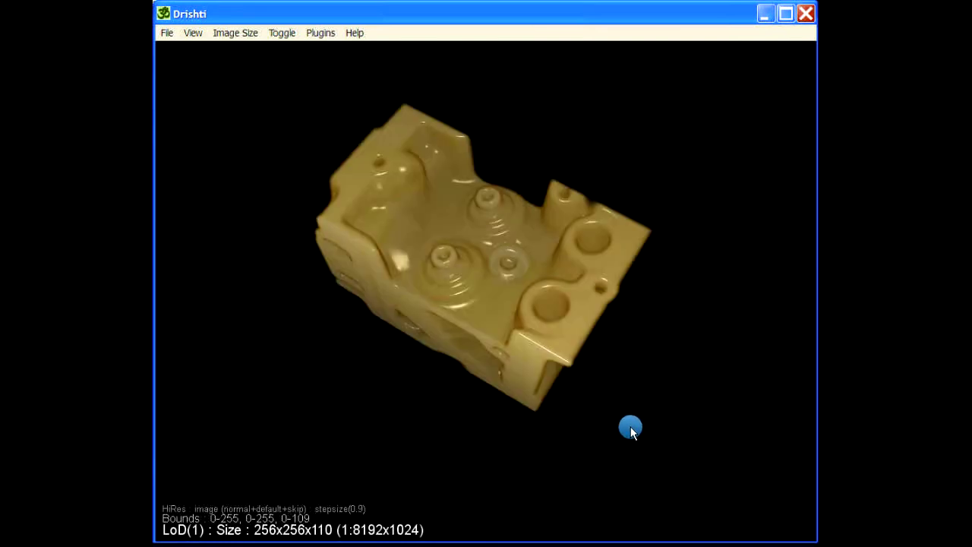
{"action": "left_click_drag", "start_coordinate": [497, 391], "coordinate": [475, 258]}
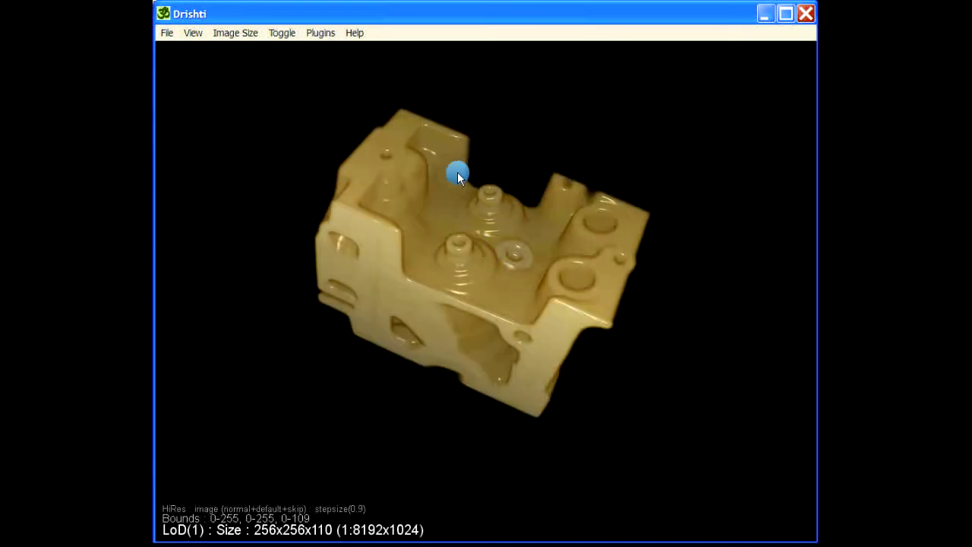
{"action": "left_click_drag", "start_coordinate": [481, 188], "coordinate": [447, 144]}
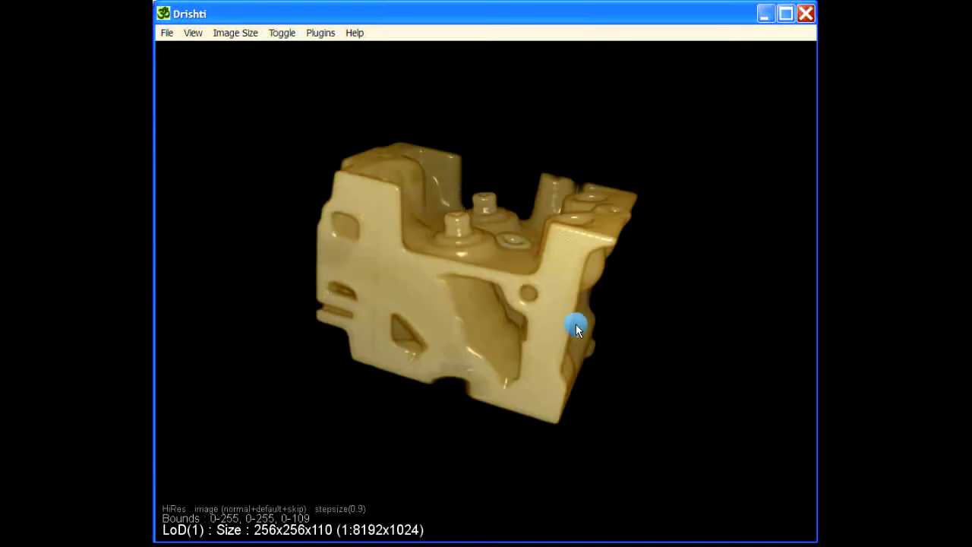
{"action": "left_click_drag", "start_coordinate": [510, 322], "coordinate": [471, 166]}
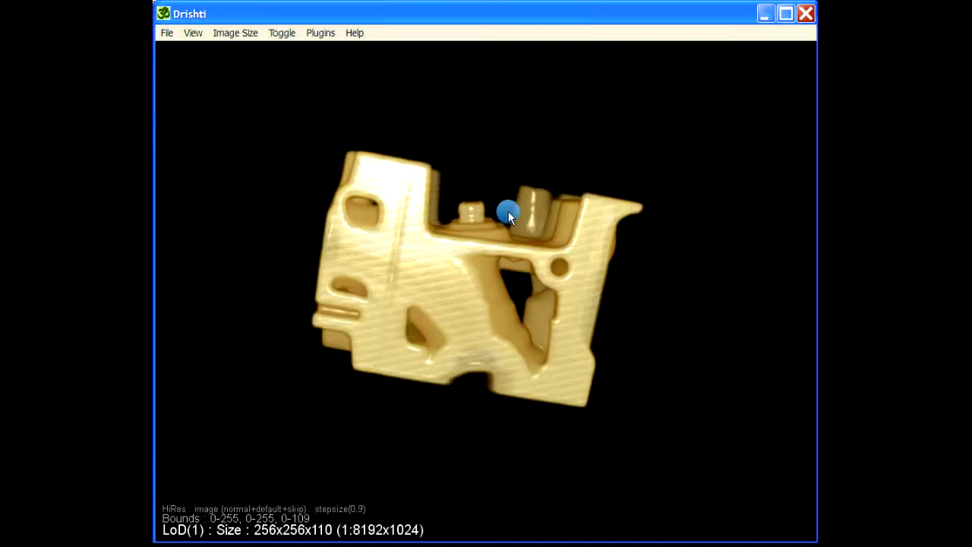
{"action": "left_click_drag", "start_coordinate": [563, 238], "coordinate": [438, 66]}
{"action": "mouse_move", "coordinate": [281, 262]}
{"action": "left_mouse_down"}
{"action": "mouse_move", "coordinate": [614, 289]}
{"action": "mouse_move", "coordinate": [304, 271]}
{"action": "mouse_move", "coordinate": [271, 257]}
{"action": "left_mouse_up"}
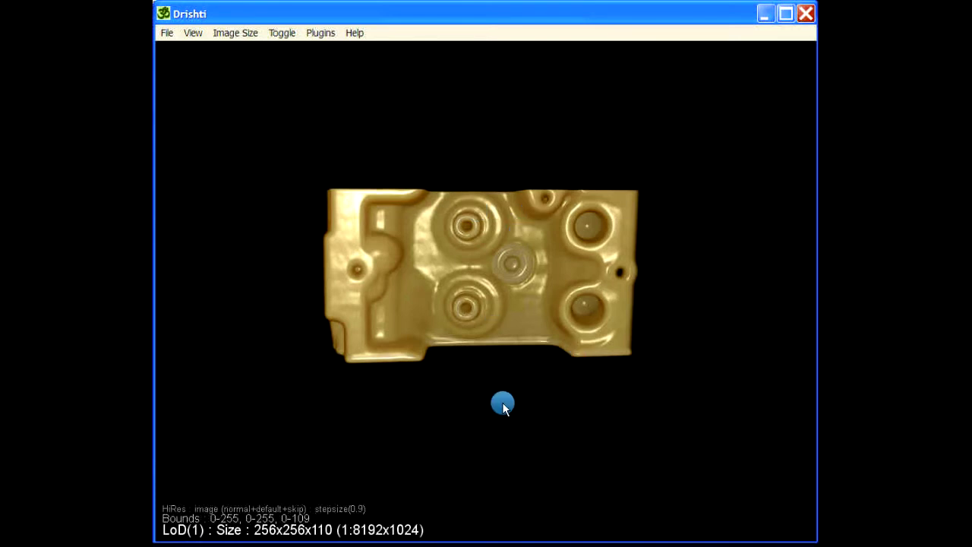
- Place point markers on the lower, upper and small central bosses, then open Command Help
{"action": "left_click", "coordinate": [476, 307], "text": "shift"}
{"action": "left_click", "coordinate": [476, 225], "text": "shift"}
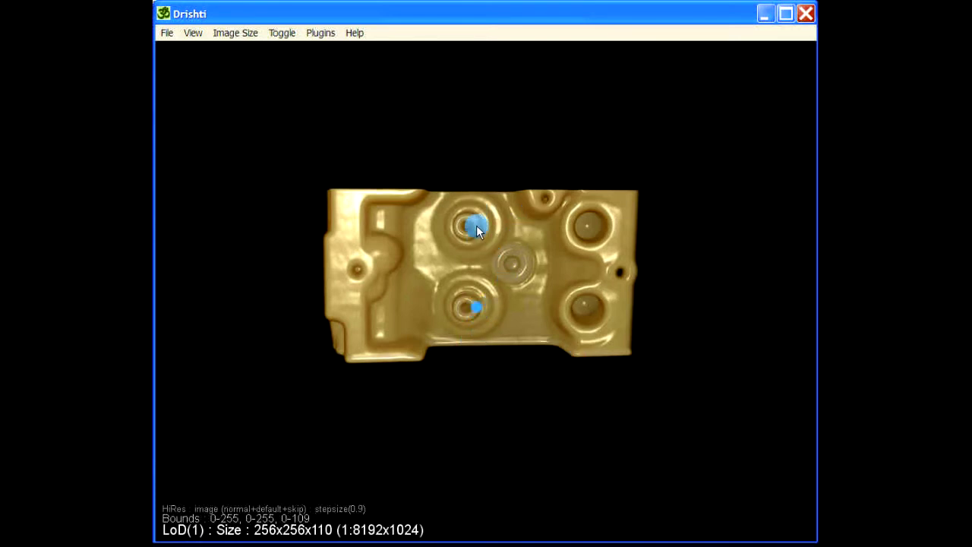
{"action": "left_click", "coordinate": [528, 264], "text": "shift"}
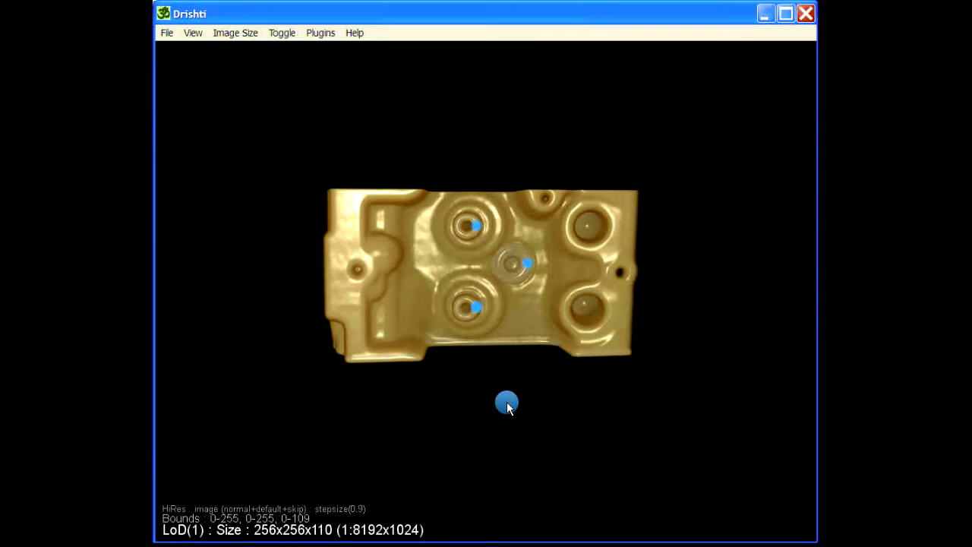
{"action": "left_click_drag", "start_coordinate": [443, 272], "coordinate": [287, 145]}
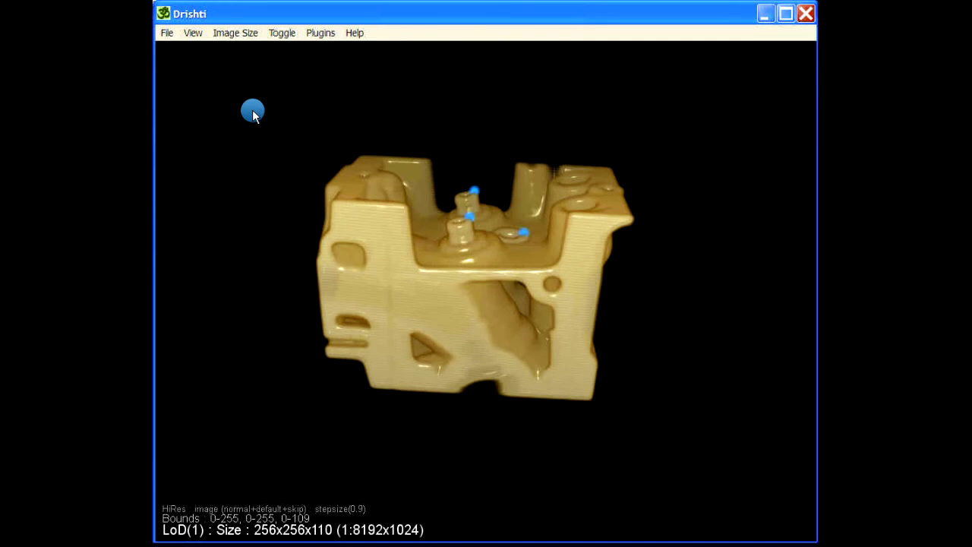
{"action": "key", "text": "space"}
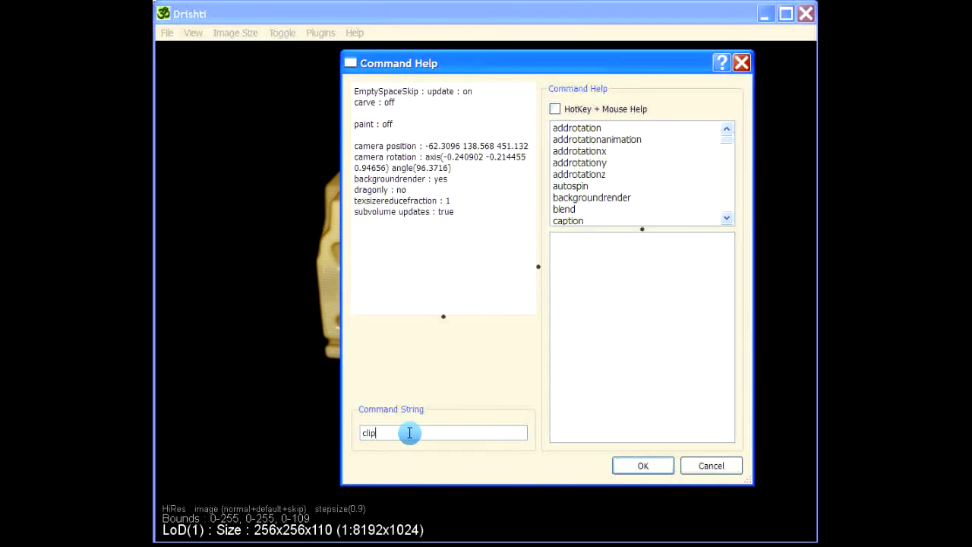
- Run the clip command to slice the part with a plane through the three marked points
{"action": "left_click_drag", "start_coordinate": [687, 58], "coordinate": [904, 49]}
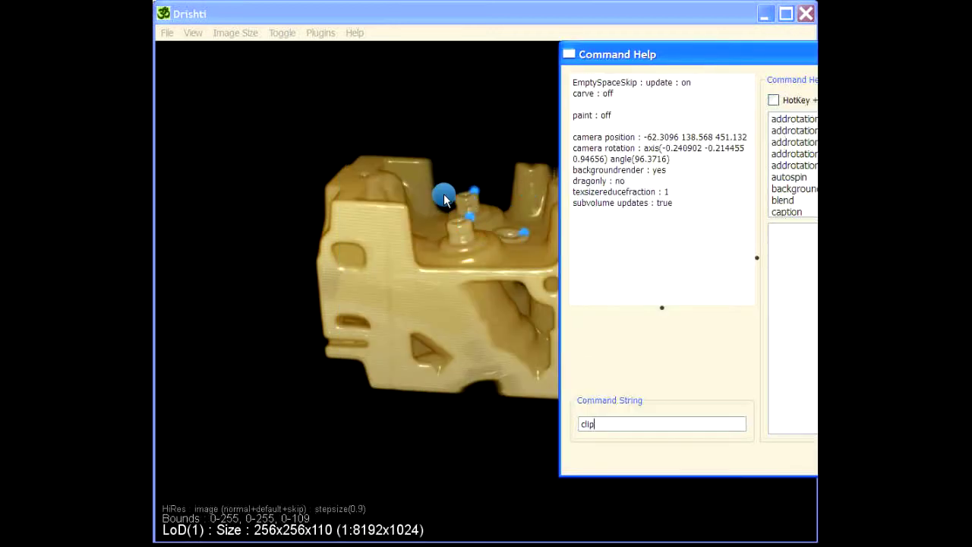
{"action": "left_click_drag", "start_coordinate": [659, 65], "coordinate": [422, 55]}
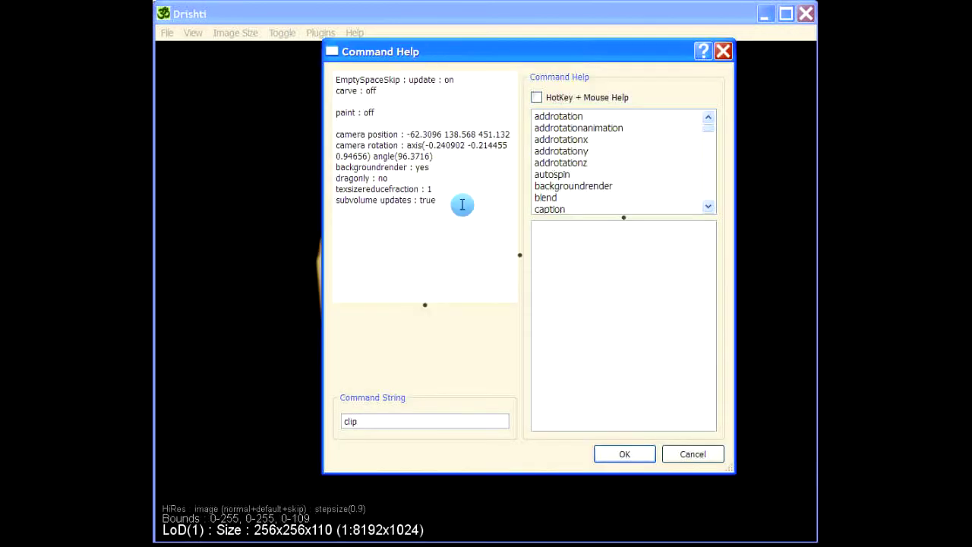
{"action": "left_click", "coordinate": [608, 456]}
{"action": "left_click_drag", "start_coordinate": [666, 206], "coordinate": [517, 405]}
- Rotate the part to view the clip plane from several angles, including edge-on
{"action": "left_click_drag", "start_coordinate": [432, 400], "coordinate": [631, 304]}
{"action": "left_click_drag", "start_coordinate": [425, 418], "coordinate": [623, 274]}
{"action": "left_click_drag", "start_coordinate": [443, 365], "coordinate": [642, 228]}
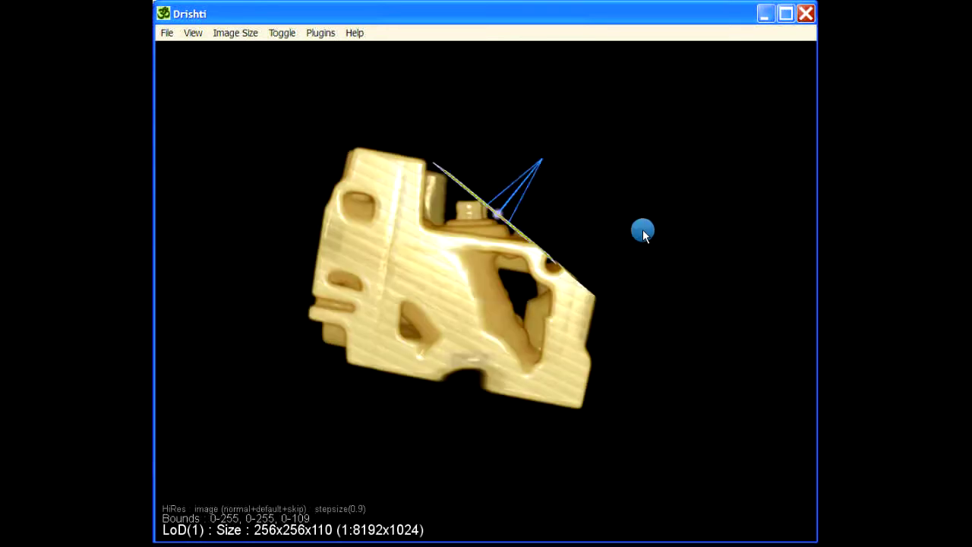
{"action": "left_click_drag", "start_coordinate": [420, 282], "coordinate": [514, 466]}
- Delete the clip plane so the whole unsliced block renders again
{"action": "mouse_move", "coordinate": [514, 261]}
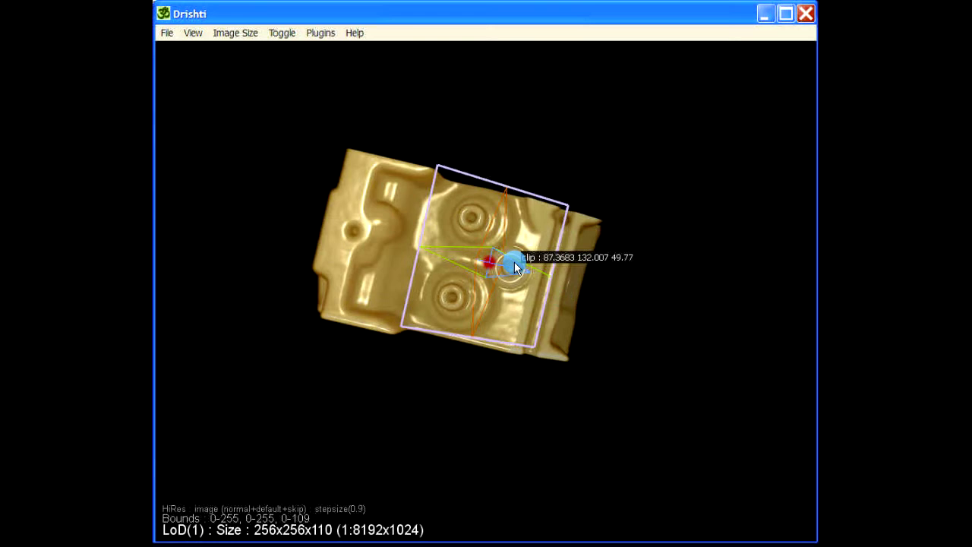
{"action": "key", "text": "Delete"}
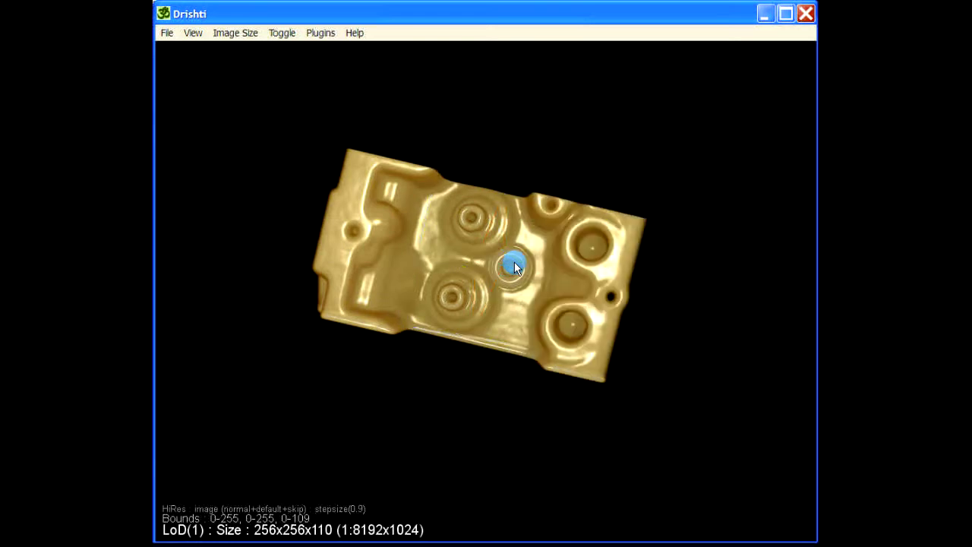
{"action": "left_click_drag", "start_coordinate": [489, 432], "coordinate": [522, 413]}
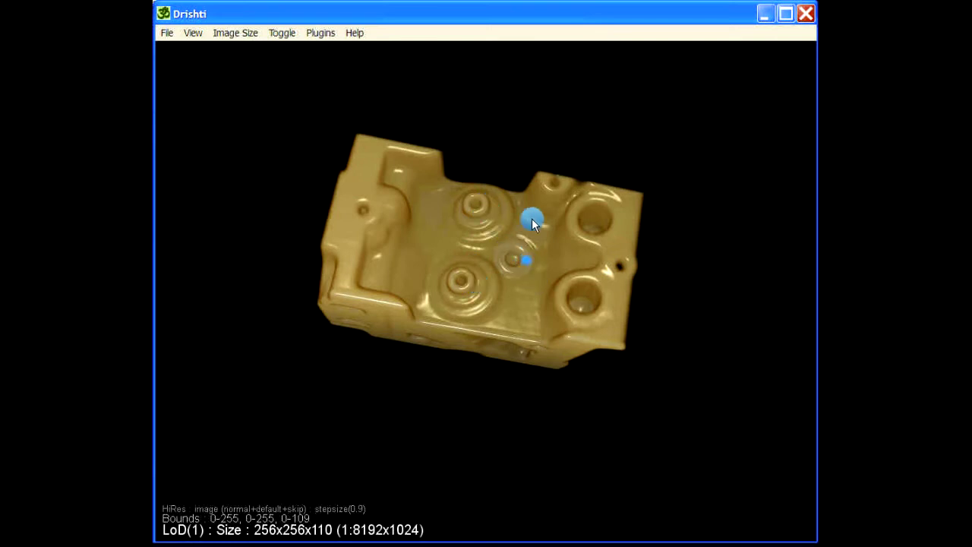
- Mark the upper and lower bosses and run 'clip' to add a new clip plane
{"action": "left_click", "coordinate": [487, 206], "text": "shift"}
{"action": "left_click", "coordinate": [470, 280], "text": "shift"}
{"action": "key", "text": "space"}
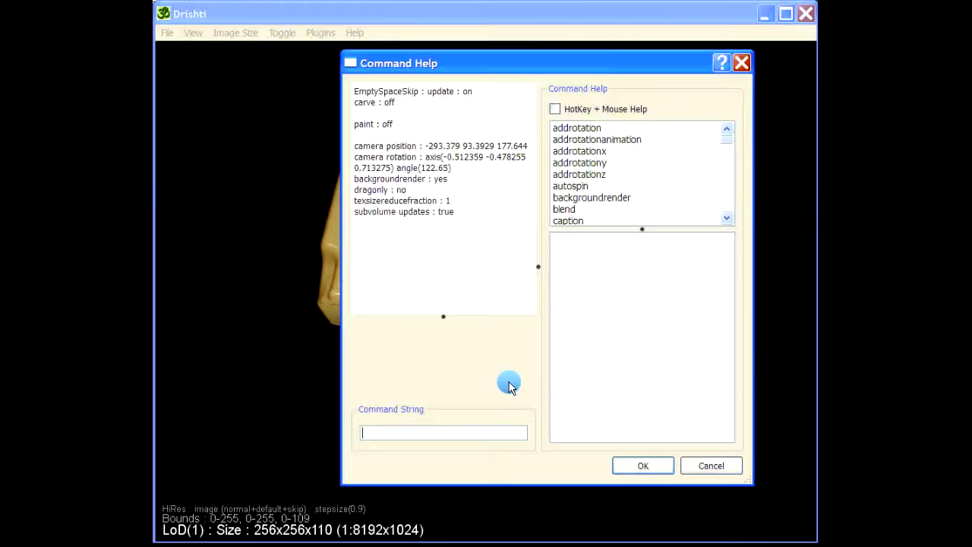
{"action": "type", "text": "clip"}
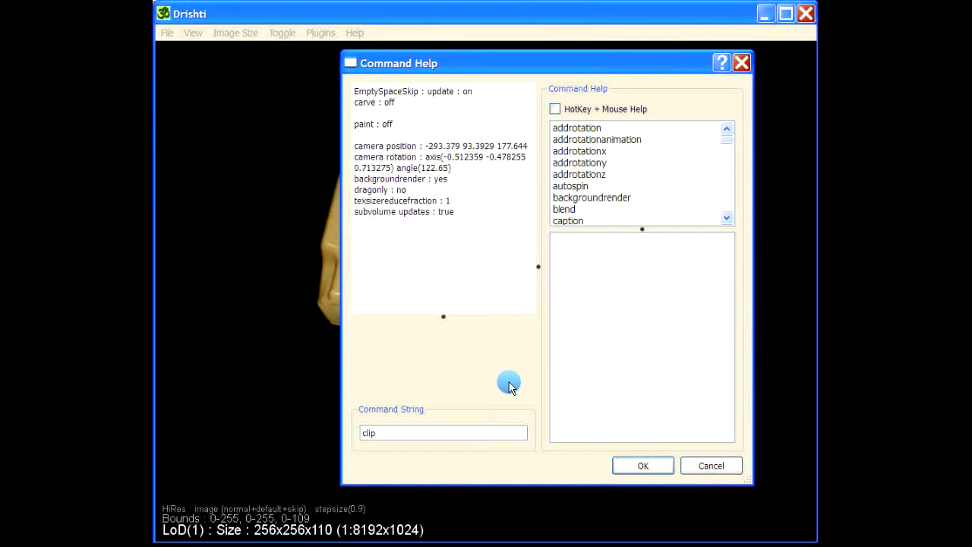
{"action": "key", "text": "Return"}
- Rotate the part to view the new clip plane from the side
{"action": "left_click_drag", "start_coordinate": [484, 418], "coordinate": [627, 342]}
{"action": "left_click_drag", "start_coordinate": [698, 424], "coordinate": [635, 353]}
{"action": "left_click_drag", "start_coordinate": [634, 319], "coordinate": [432, 297]}
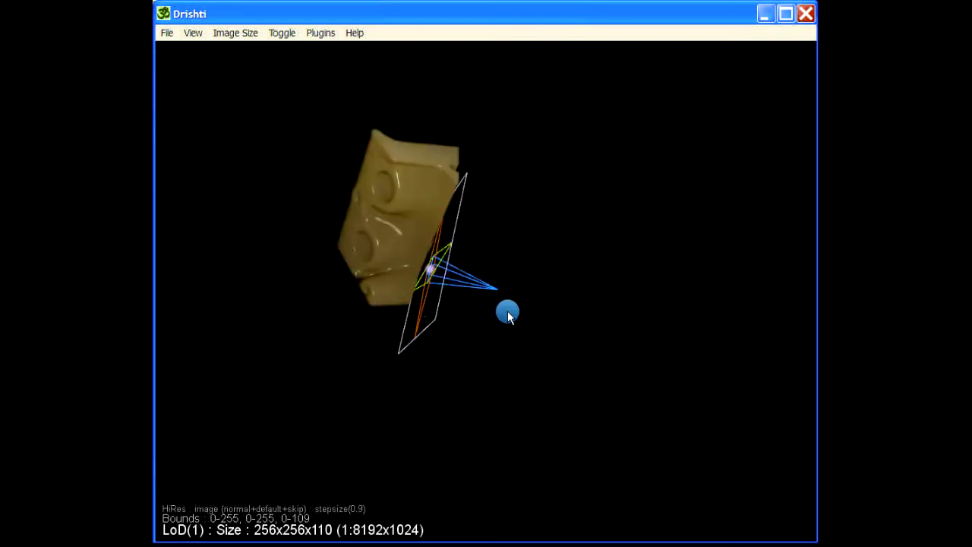
{"action": "mouse_move", "coordinate": [437, 272]}
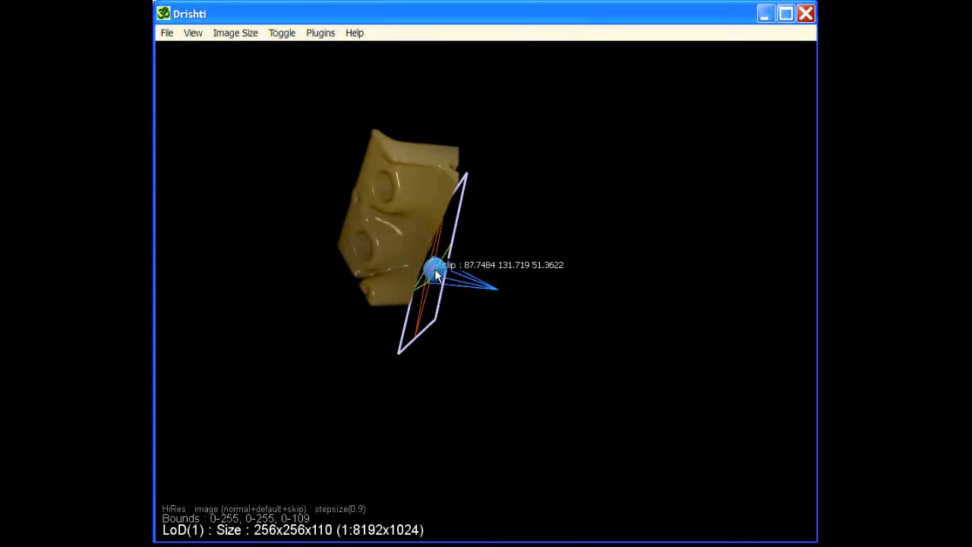
- Open the clip plane dialog and select the rotate[a|b|c] command
{"action": "key", "text": "space"}
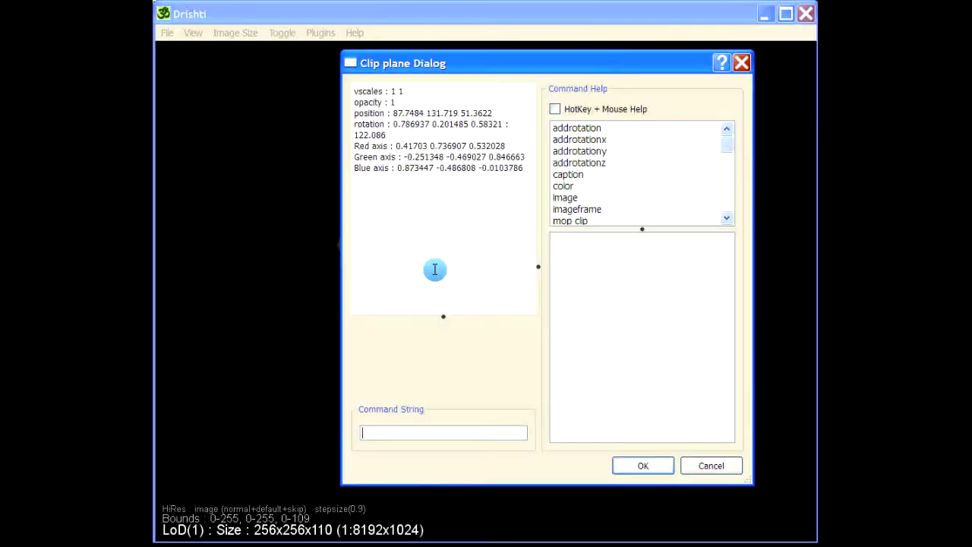
{"action": "left_click_drag", "start_coordinate": [446, 61], "coordinate": [671, 48]}
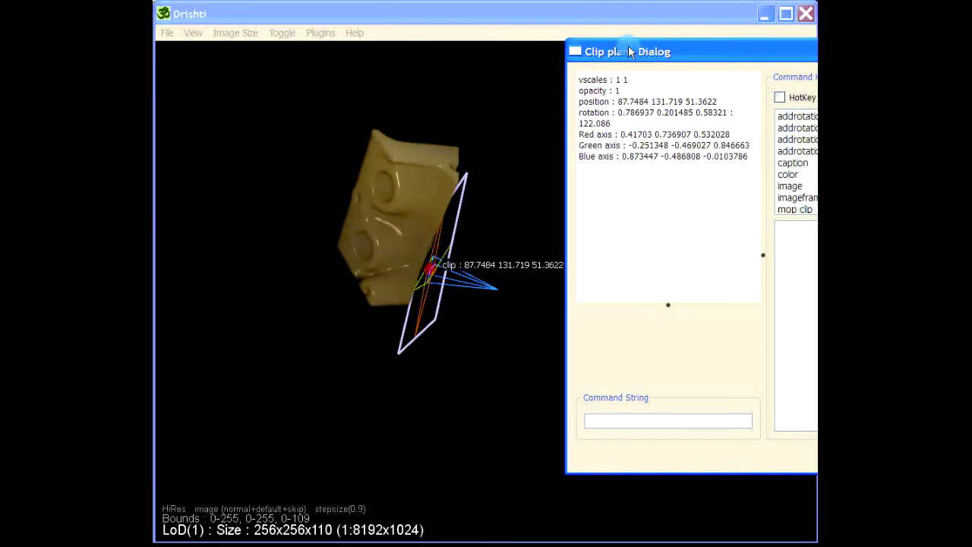
{"action": "left_click_drag", "start_coordinate": [644, 57], "coordinate": [368, 38]}
{"action": "left_click", "coordinate": [608, 125]}
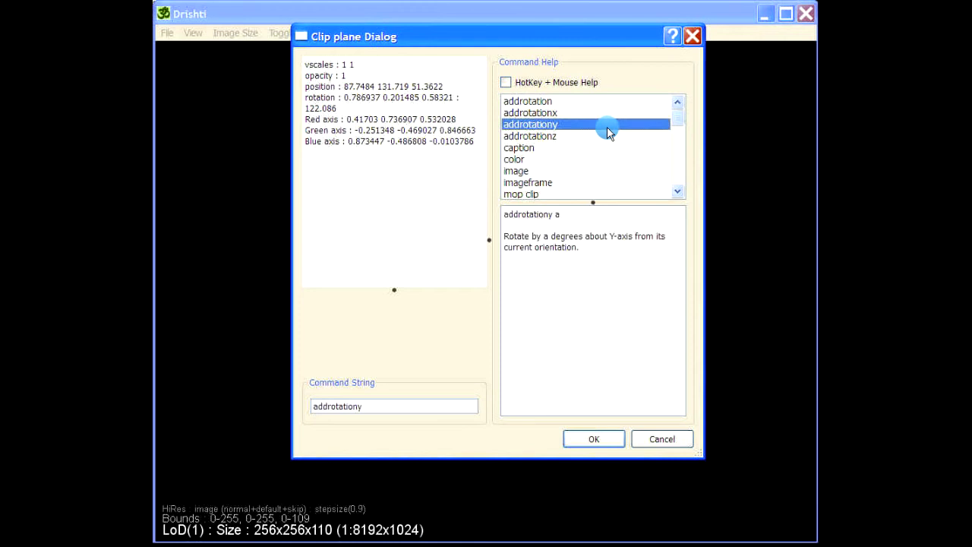
{"action": "key", "text": "r"}
{"action": "scroll", "coordinate": [608, 145], "scroll_direction": "down", "scroll_amount": 1}
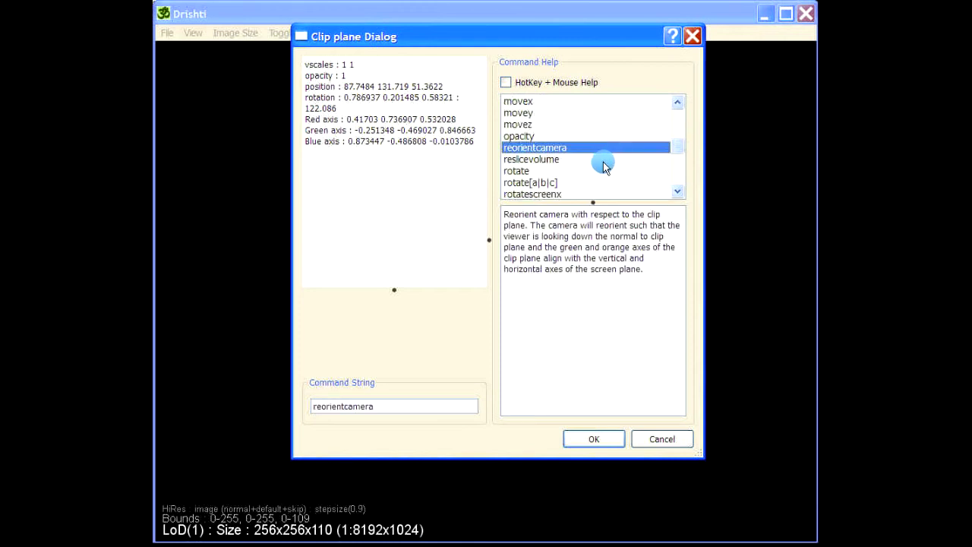
{"action": "scroll", "coordinate": [562, 145], "scroll_direction": "down", "scroll_amount": 1}
{"action": "left_click", "coordinate": [525, 148]}
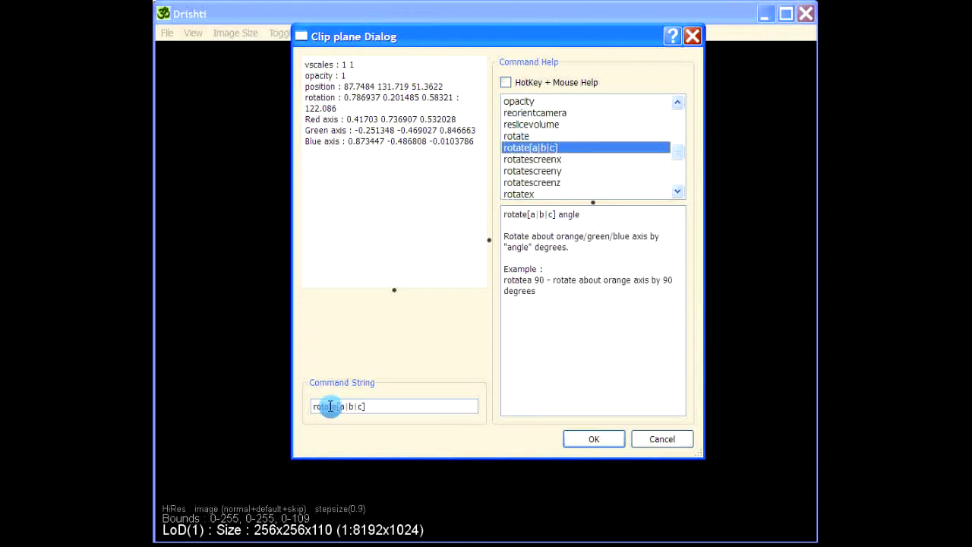
- Edit the command to 'rotatea 180' and apply it to flip the clip plane
{"action": "left_click_drag", "start_coordinate": [338, 408], "coordinate": [404, 408]}
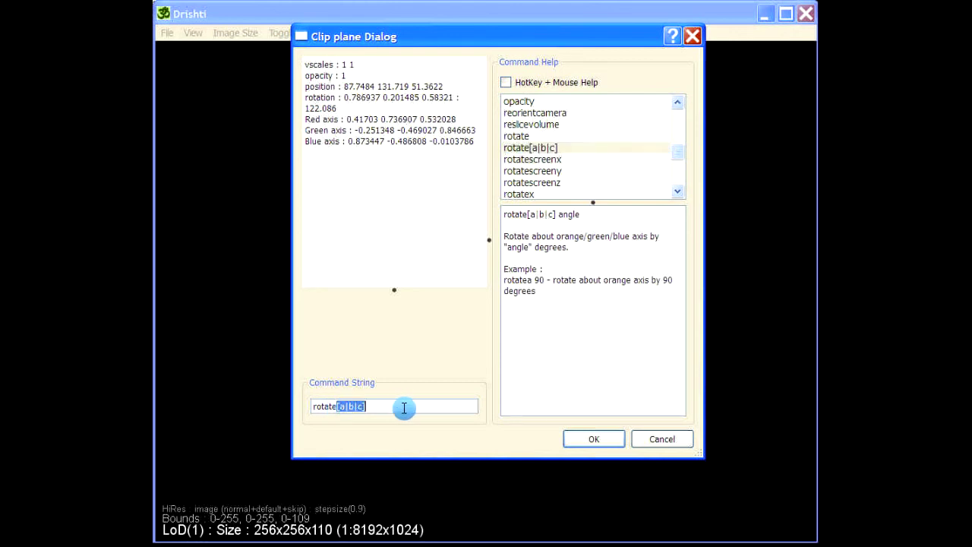
{"action": "key", "text": "BackSpace"}
{"action": "type", "text": "a 180"}
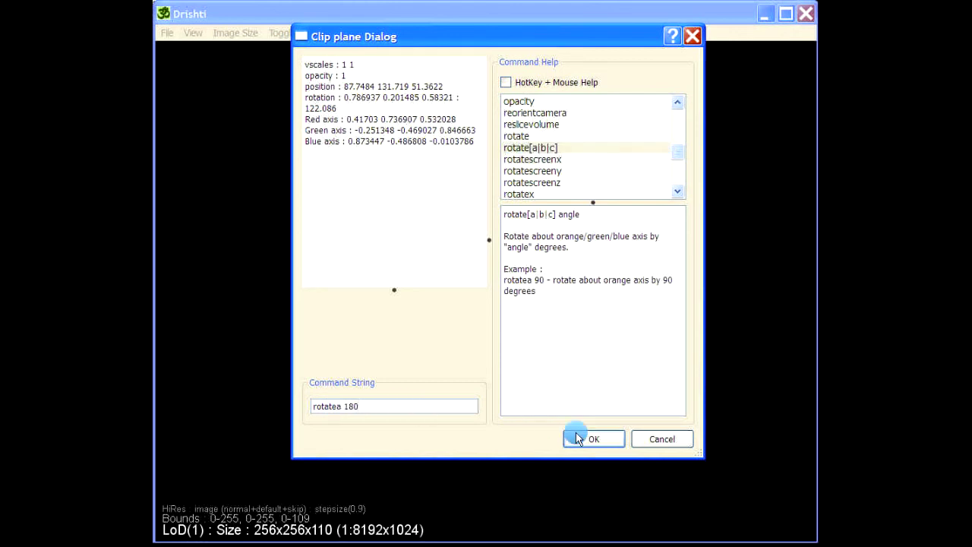
{"action": "left_click", "coordinate": [582, 438]}
{"action": "left_click_drag", "start_coordinate": [716, 416], "coordinate": [623, 351]}
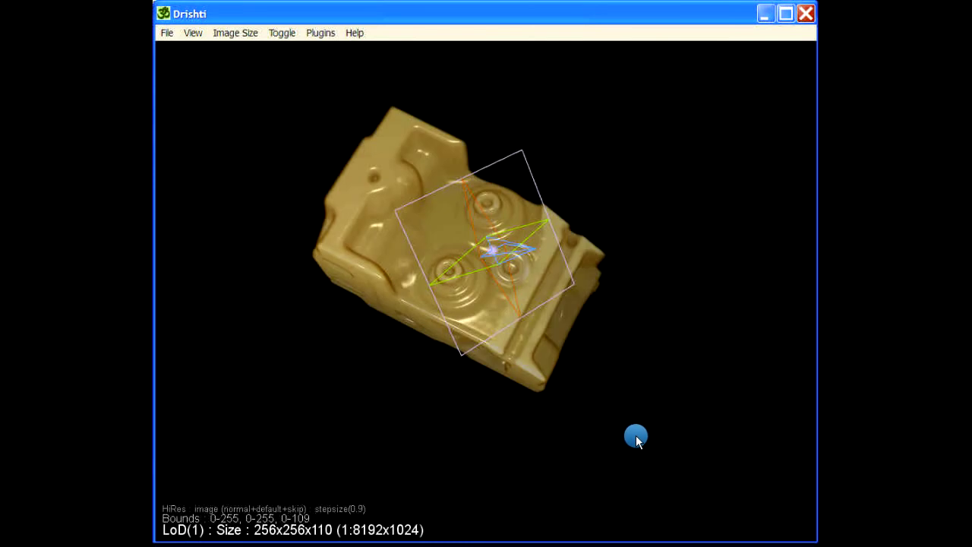
- Rotate the block and clip plane to an oblique view exposing the hollow interior cavities from above
{"action": "left_click_drag", "start_coordinate": [576, 460], "coordinate": [706, 158]}
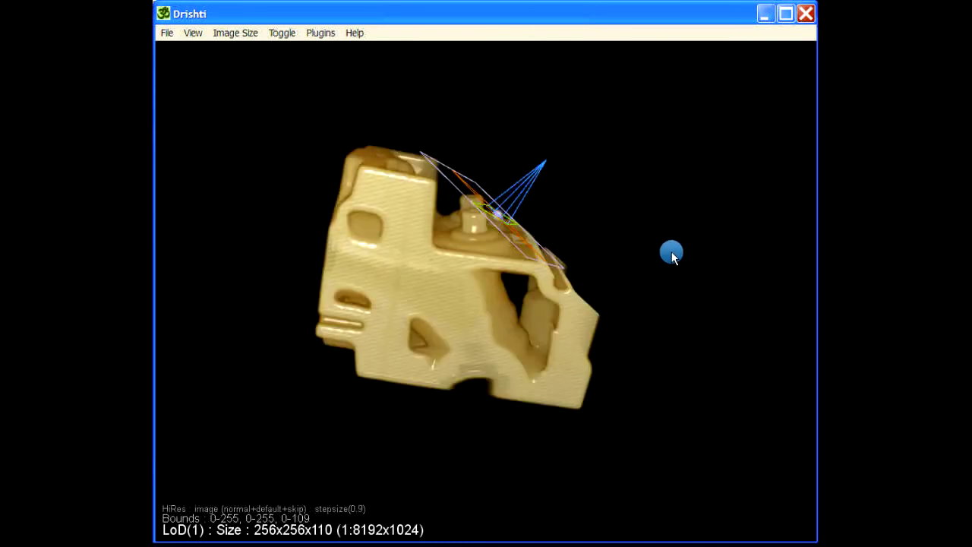
{"action": "left_click_drag", "start_coordinate": [655, 133], "coordinate": [695, 324]}
{"action": "left_click_drag", "start_coordinate": [681, 215], "coordinate": [687, 306]}
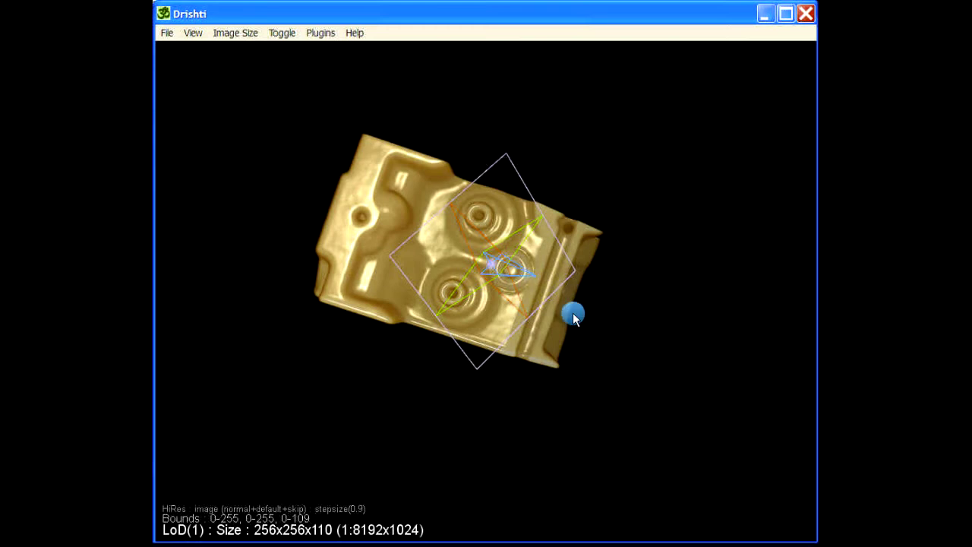
{"action": "left_click_drag", "start_coordinate": [666, 389], "coordinate": [719, 332]}
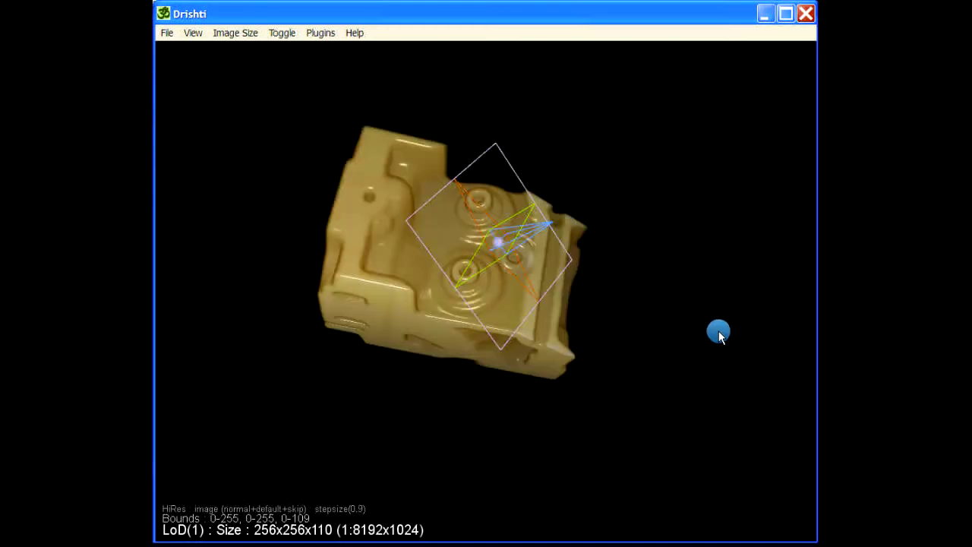
{"action": "left_click_drag", "start_coordinate": [629, 408], "coordinate": [633, 473]}
{"action": "left_click_drag", "start_coordinate": [449, 360], "coordinate": [197, 293]}
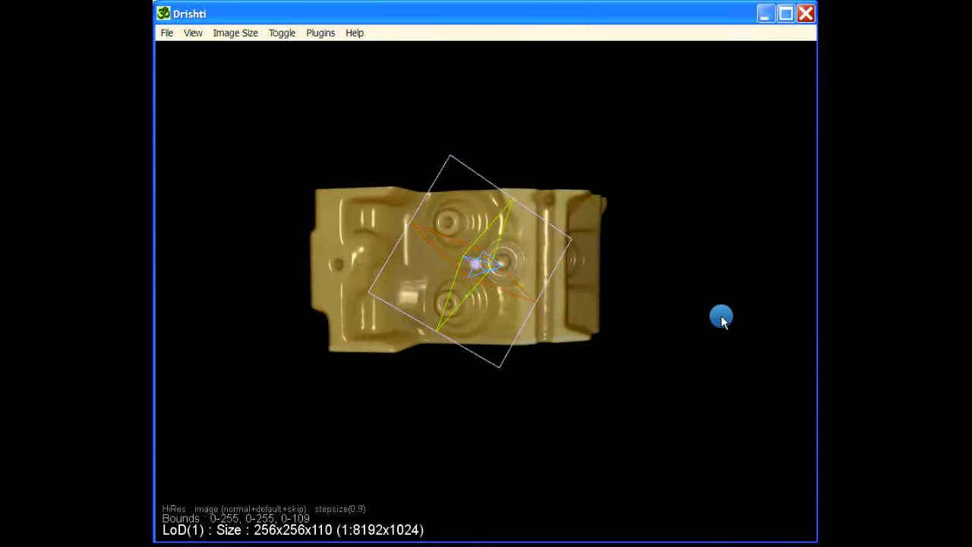
{"action": "mouse_move", "coordinate": [625, 373]}
{"action": "left_mouse_down"}
{"action": "mouse_move", "coordinate": [610, 384]}
{"action": "mouse_move", "coordinate": [638, 363]}
{"action": "left_mouse_up"}
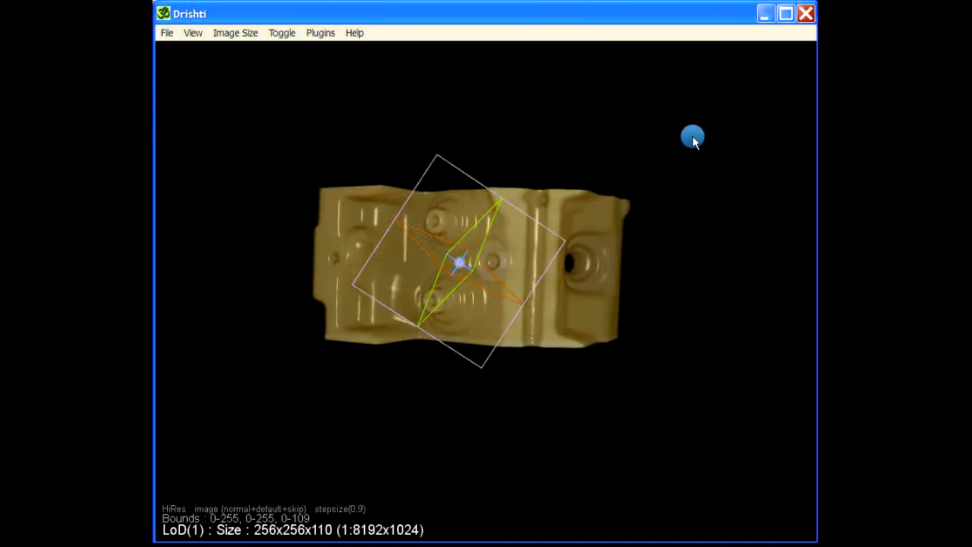
{"action": "scroll", "coordinate": [692, 139], "scroll_direction": "up", "scroll_amount": 2}
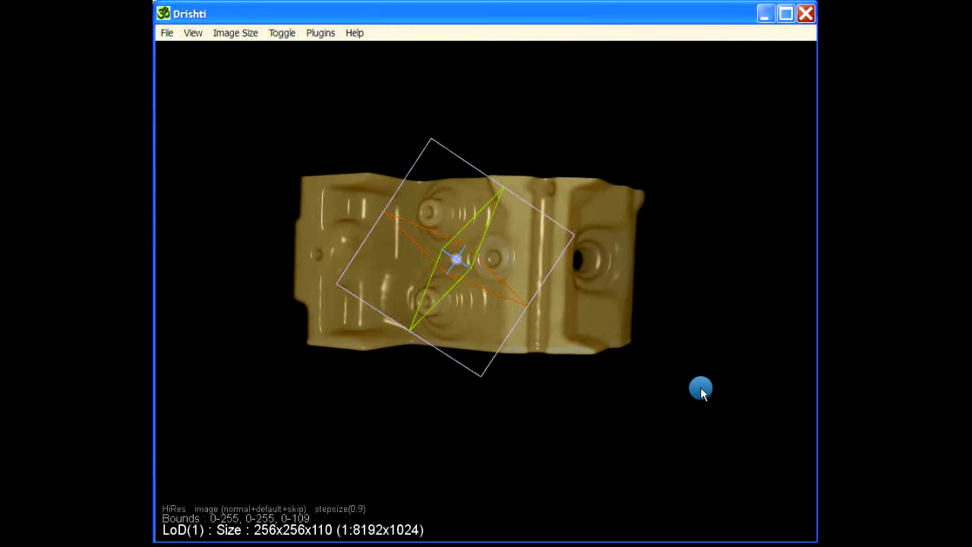
{"action": "left_click_drag", "start_coordinate": [457, 469], "coordinate": [565, 209]}
{"action": "left_click_drag", "start_coordinate": [636, 50], "coordinate": [590, 128]}
{"action": "left_click_drag", "start_coordinate": [504, 399], "coordinate": [711, 163]}
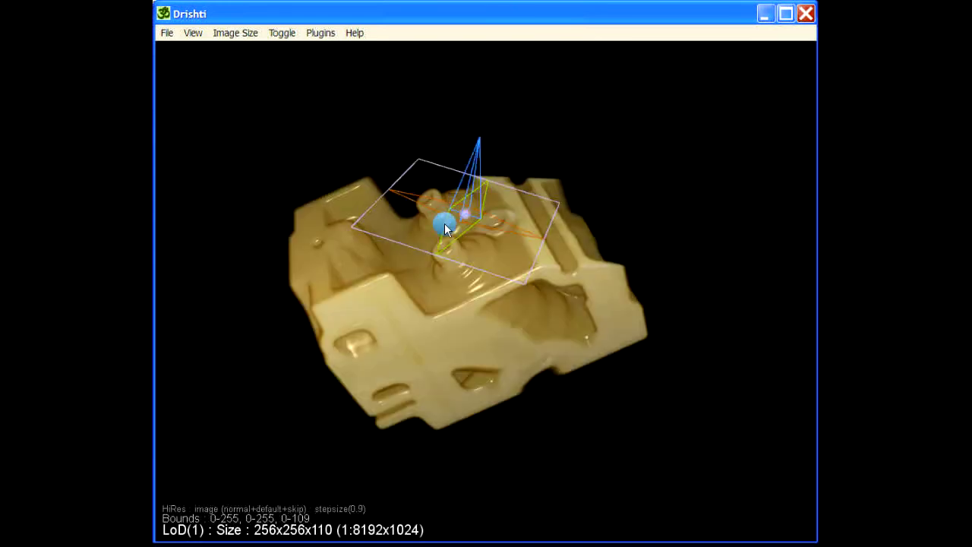
- Run reorientcamera from the clip plane dialog to look straight down the plane
{"action": "key", "text": "space"}
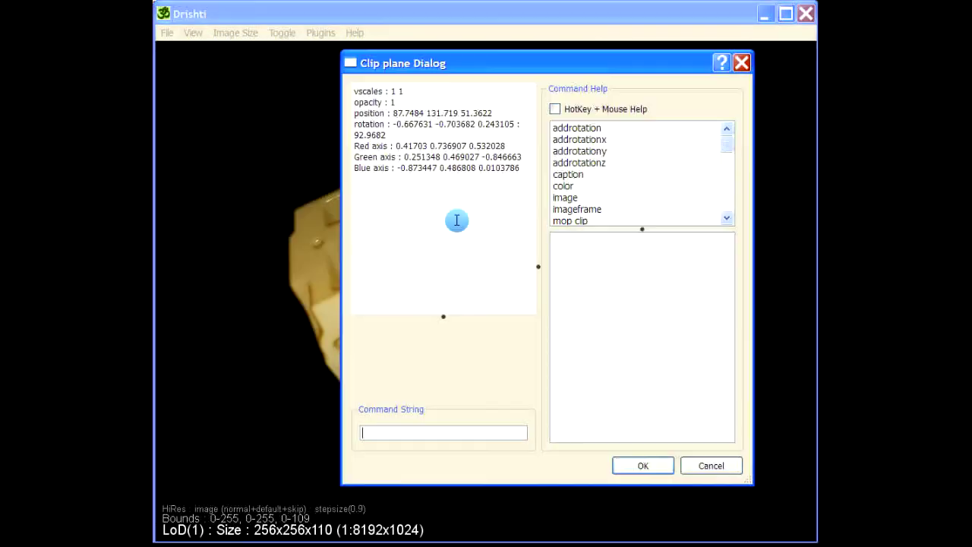
{"action": "left_click", "coordinate": [661, 163]}
{"action": "key", "text": "r"}
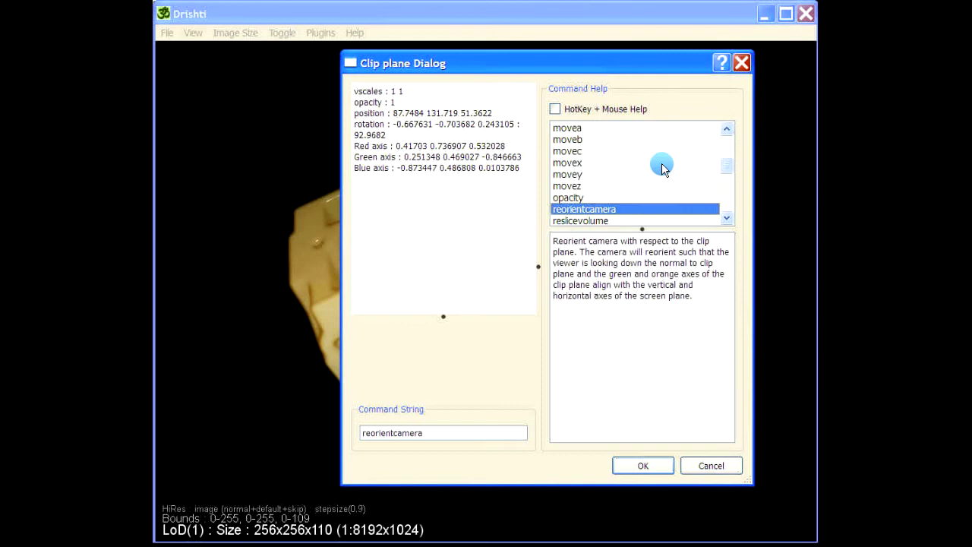
{"action": "scroll", "coordinate": [665, 173], "scroll_direction": "down", "scroll_amount": 1}
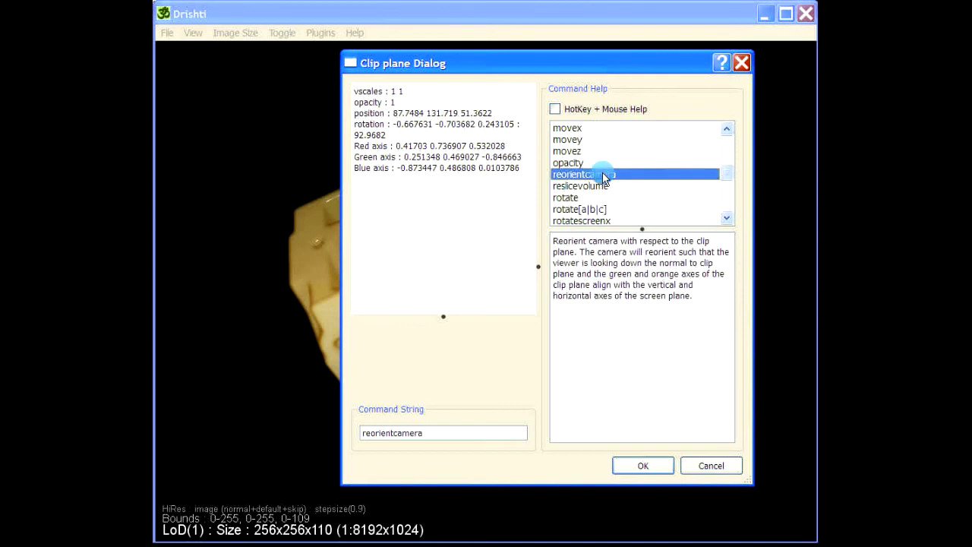
{"action": "left_click", "coordinate": [643, 465]}
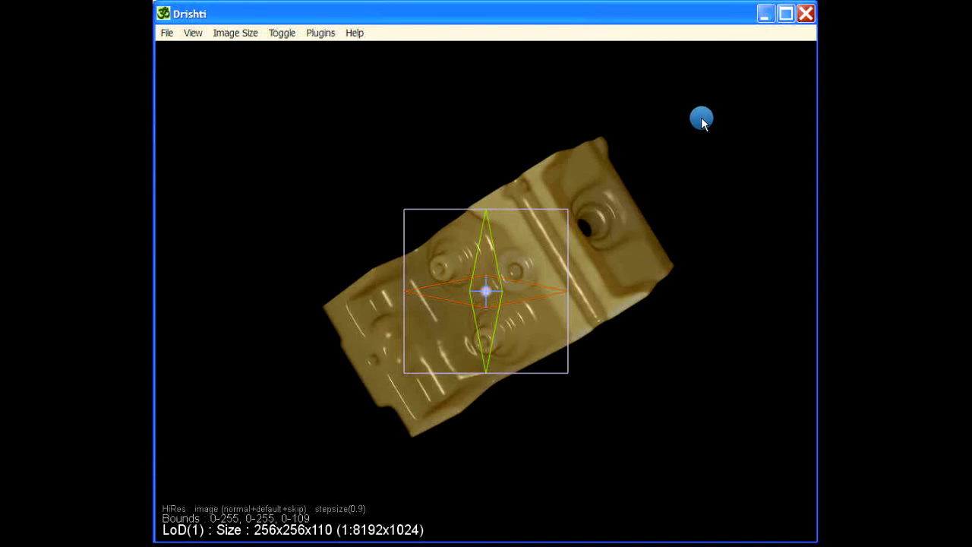
- Zoom in and rotate the part back to an oblique angle
{"action": "scroll", "coordinate": [701, 121], "scroll_direction": "up", "scroll_amount": 2}
{"action": "scroll", "coordinate": [701, 121], "scroll_direction": "up", "scroll_amount": 1}
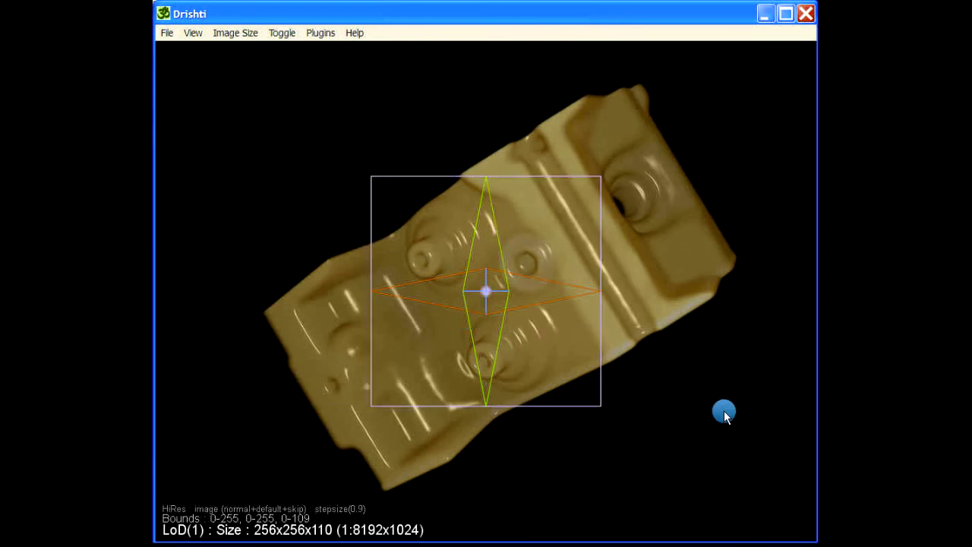
{"action": "scroll", "coordinate": [675, 415], "scroll_direction": "down", "scroll_amount": 3}
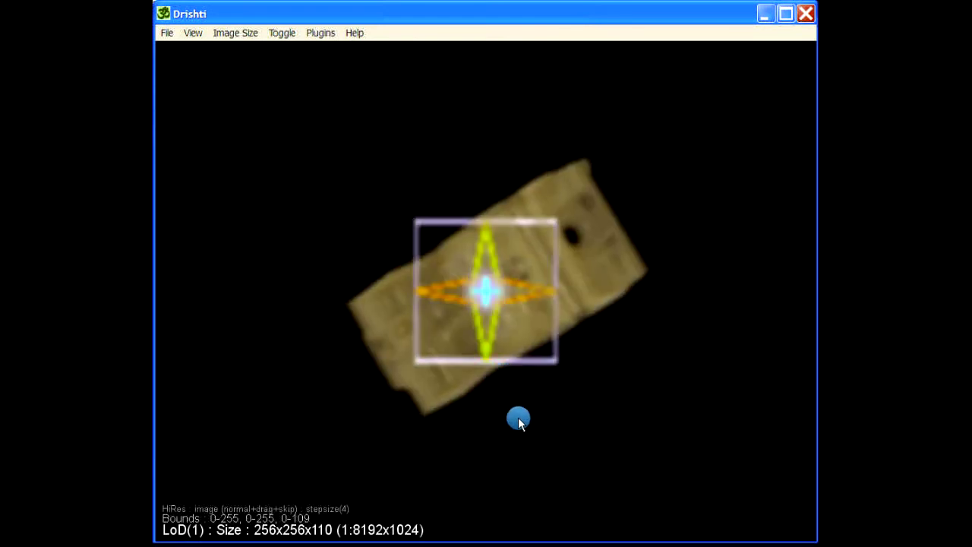
{"action": "left_click_drag", "start_coordinate": [606, 183], "coordinate": [569, 191]}
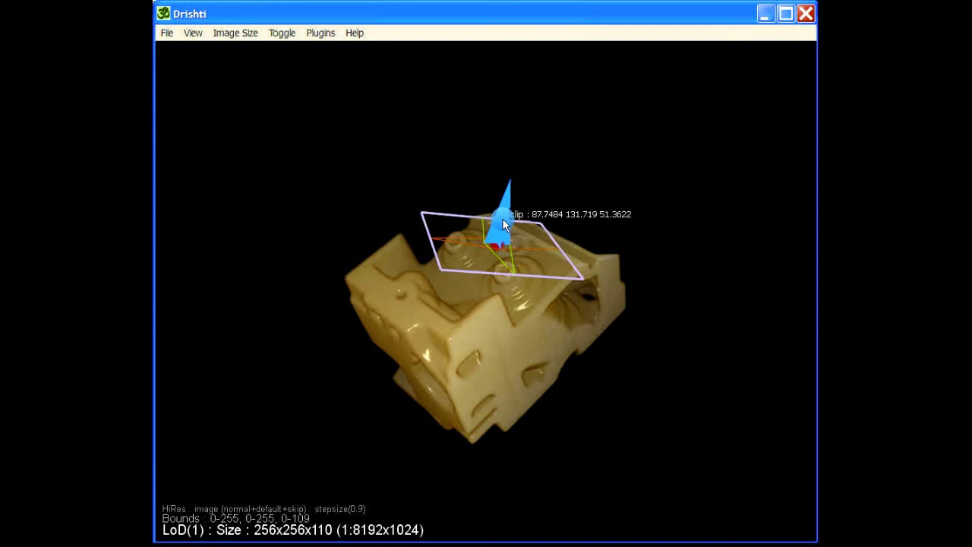
- Drag the clip plane's sphere handle to tilt it to a steep diagonal through the block
{"action": "left_click_drag", "start_coordinate": [521, 225], "coordinate": [441, 234]}
{"action": "left_click_drag", "start_coordinate": [507, 237], "coordinate": [544, 239]}
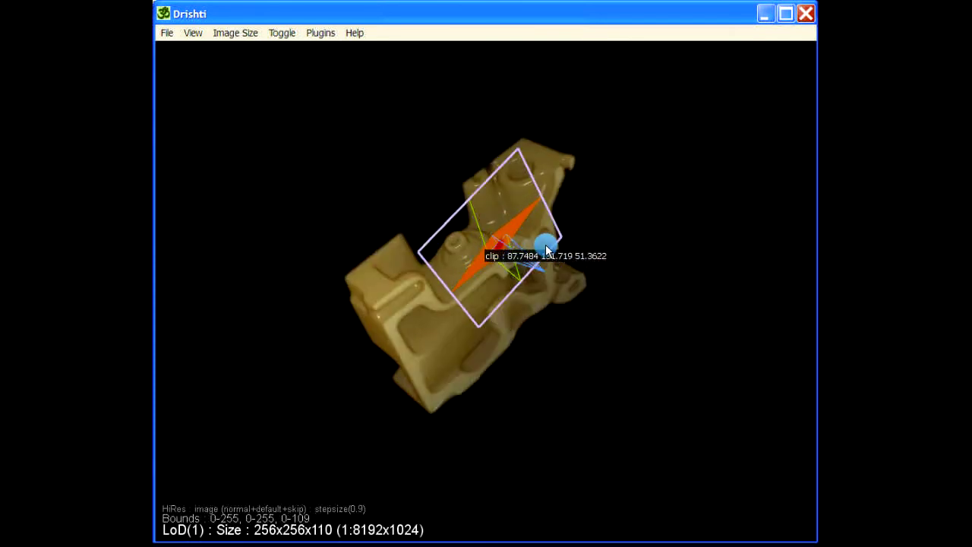
- Run reorientcamera from the Clip plane Dialog to view the cut cross-section face-on
{"action": "double_click", "coordinate": [506, 247]}
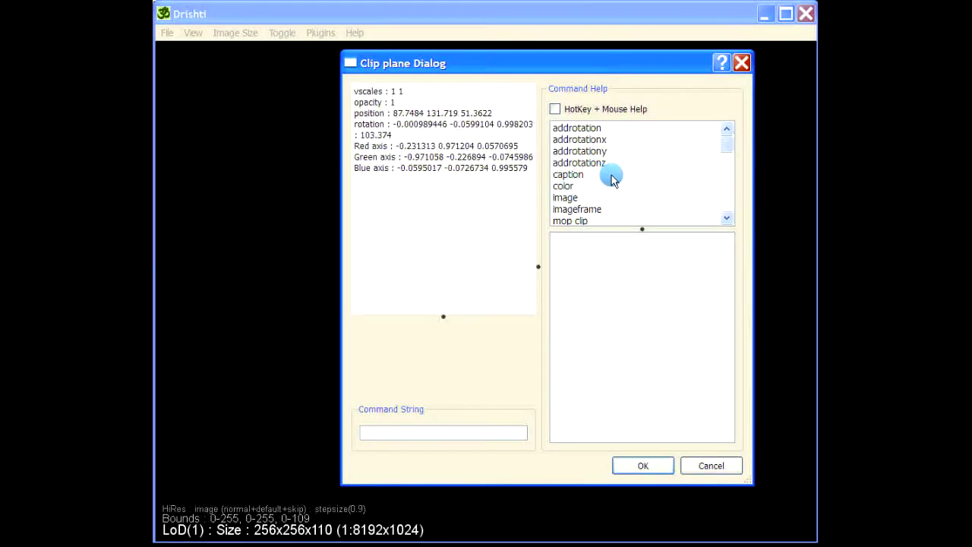
{"action": "left_click", "coordinate": [635, 162]}
{"action": "scroll", "coordinate": [636, 183], "scroll_direction": "down", "scroll_amount": 3}
{"action": "left_click", "coordinate": [634, 208]}
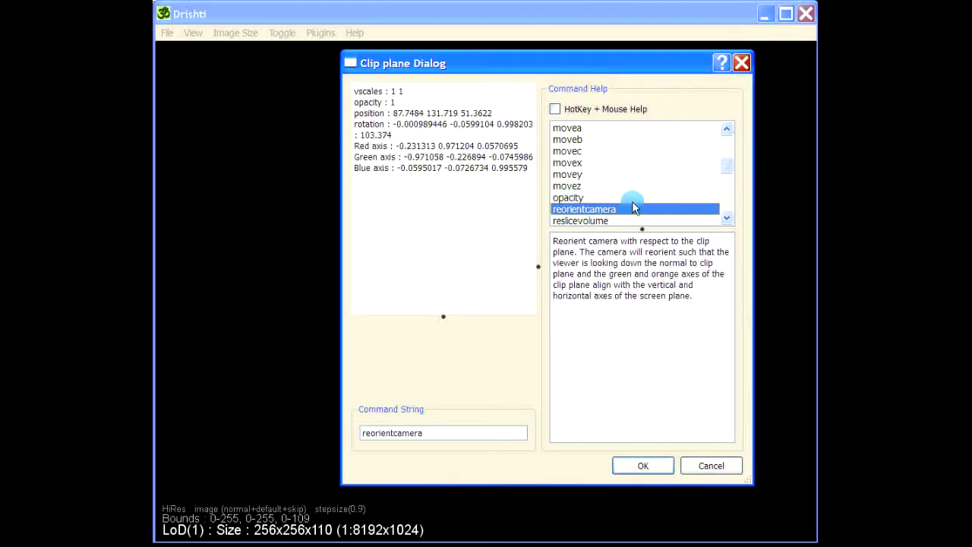
{"action": "left_click", "coordinate": [644, 465]}
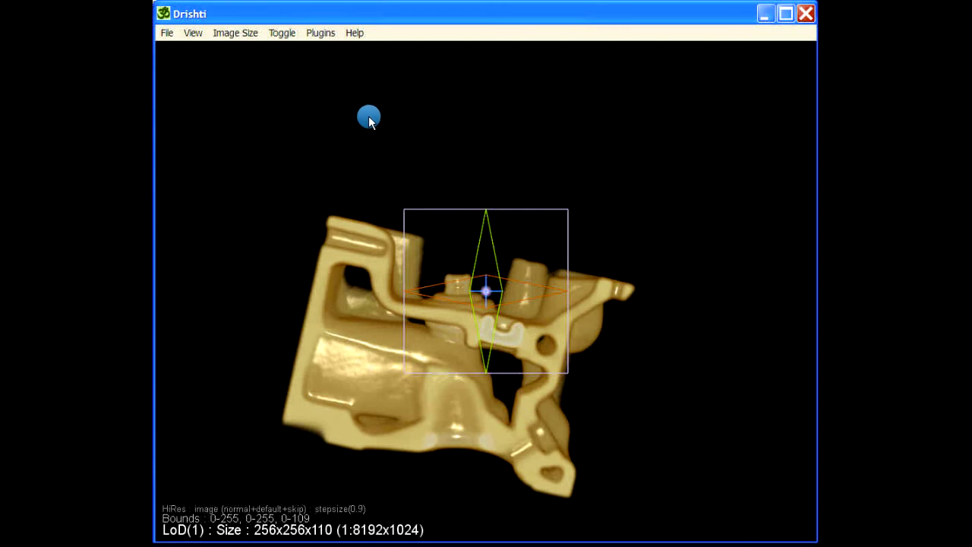
- Add a new unrotated clip plane at 127.5 127.5 54.5 and open its settings dialog
{"action": "mouse_move", "coordinate": [495, 284]}
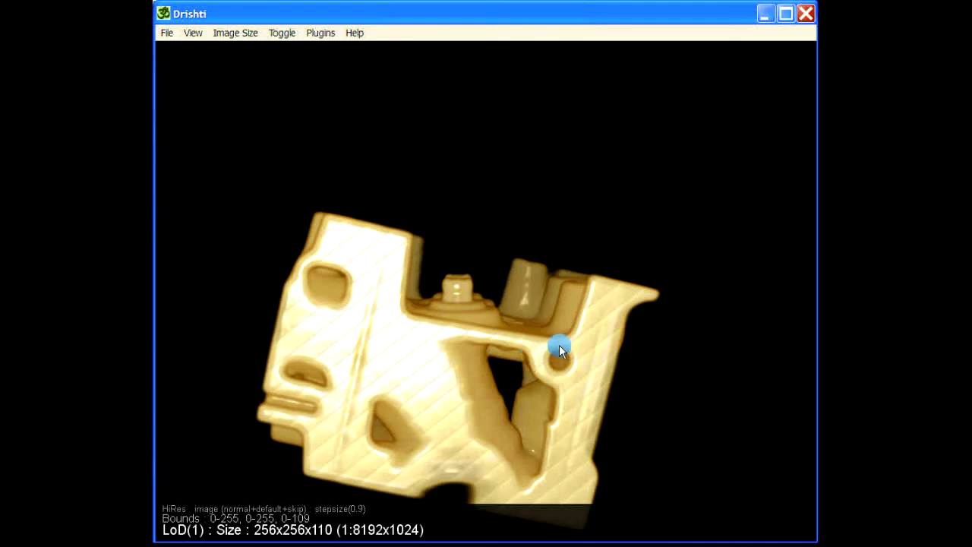
{"action": "left_click_drag", "start_coordinate": [560, 348], "coordinate": [308, 337]}
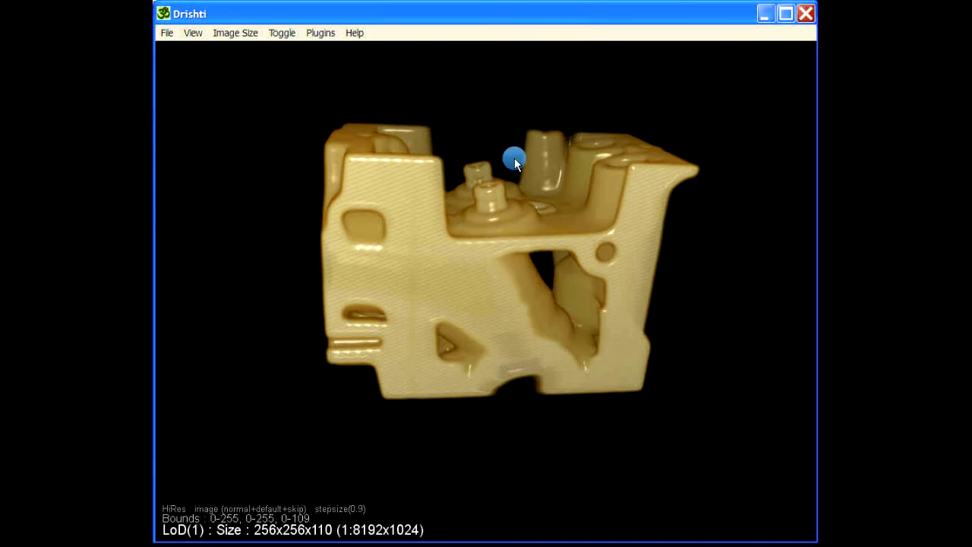
{"action": "left_click_drag", "start_coordinate": [486, 246], "coordinate": [592, 163]}
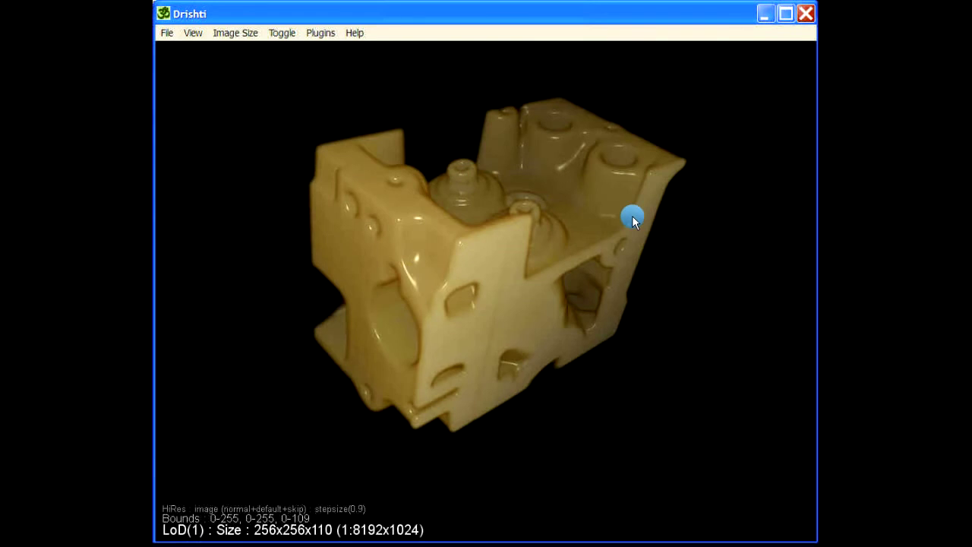
{"action": "key", "text": "c"}
{"action": "left_click_drag", "start_coordinate": [607, 328], "coordinate": [509, 242]}
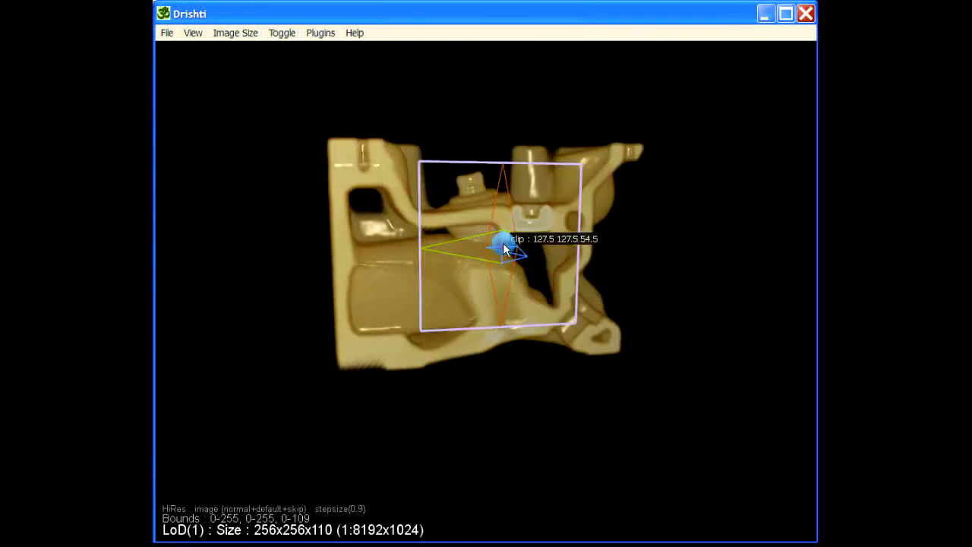
{"action": "key", "text": "space"}
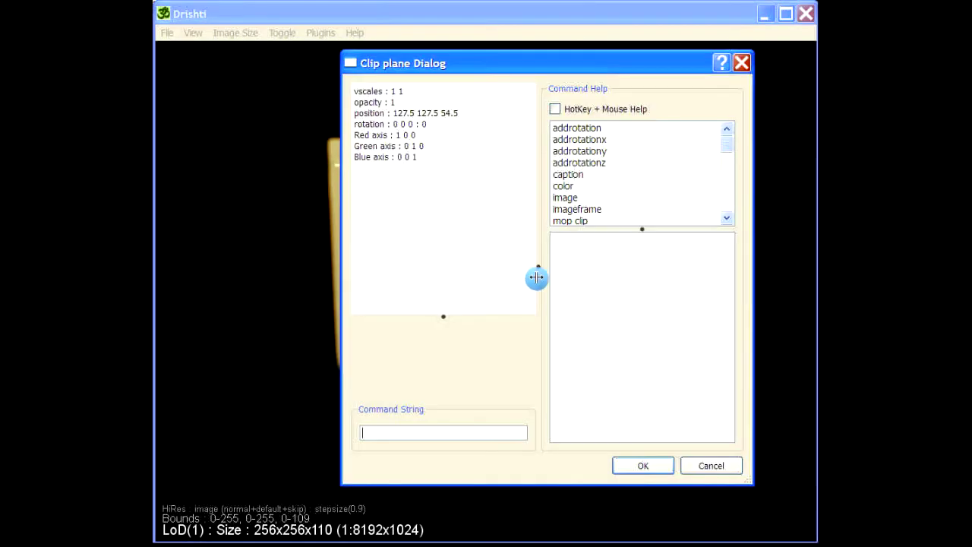
- Add a large white caption reading 'Caption' in Helvetica font to the clip plane
{"action": "left_click", "coordinate": [578, 176]}
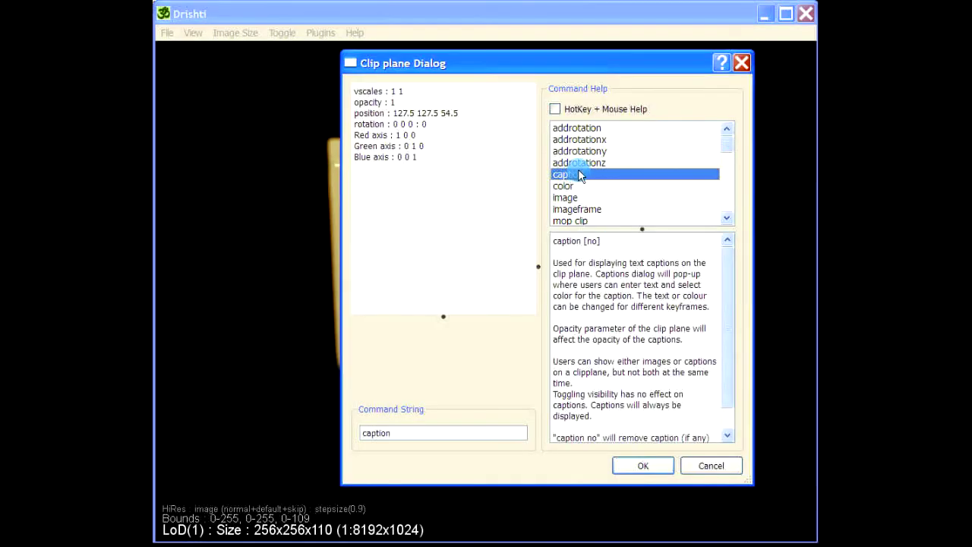
{"action": "left_click", "coordinate": [642, 466]}
{"action": "key", "text": "Return"}
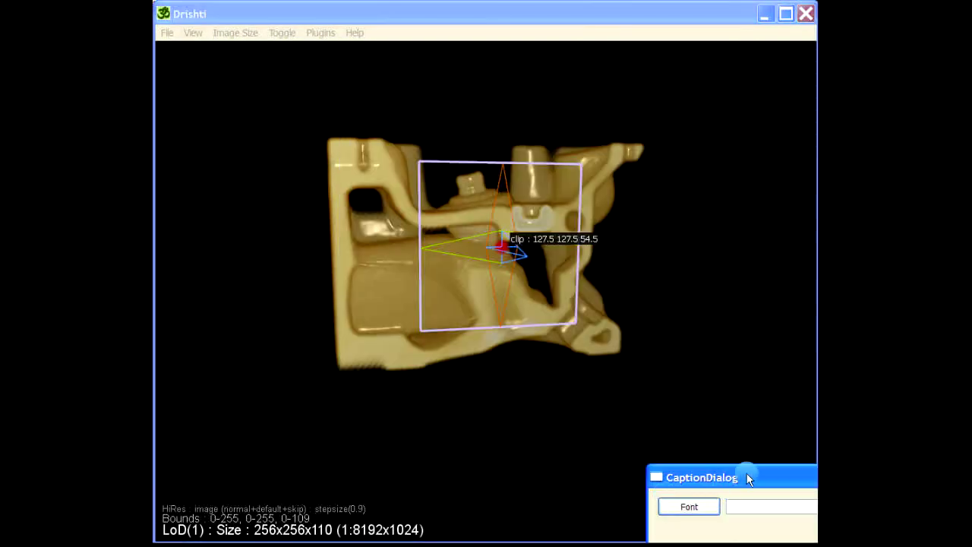
{"action": "left_click", "coordinate": [486, 206]}
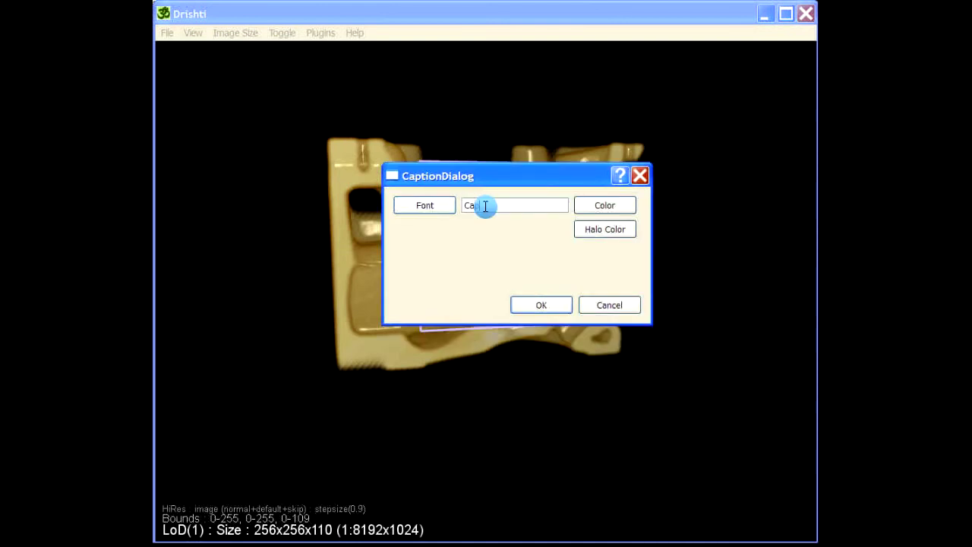
{"action": "left_click", "coordinate": [426, 205]}
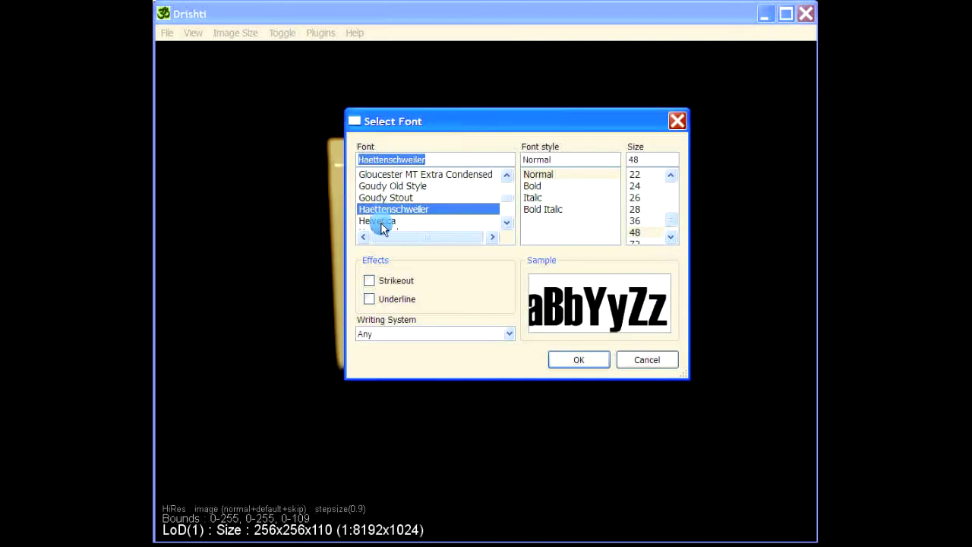
{"action": "left_click", "coordinate": [380, 221]}
{"action": "left_click", "coordinate": [579, 360]}
{"action": "left_click", "coordinate": [540, 305]}
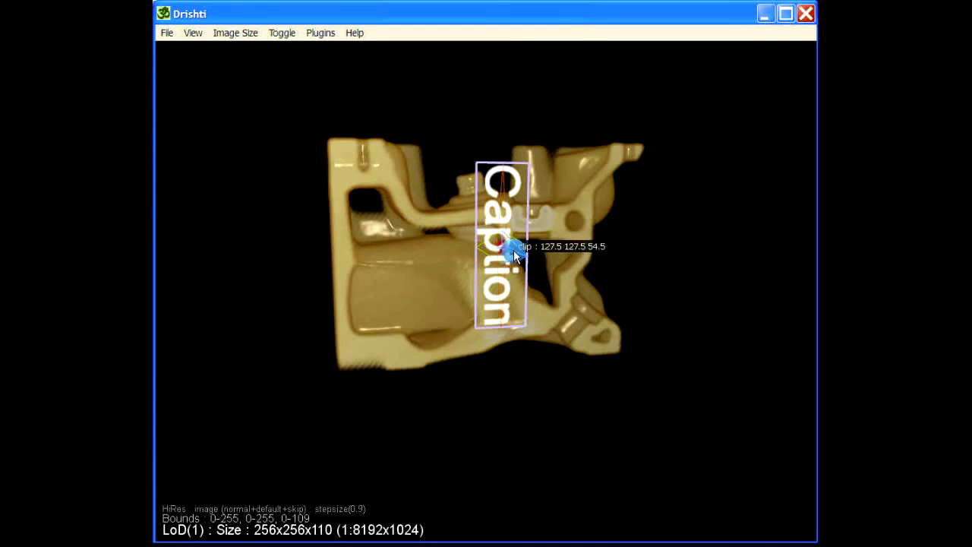
- Rotate the captioned clip plane 89.6992° about its blue axis and reopen its command dialog
{"action": "left_click_drag", "start_coordinate": [522, 248], "coordinate": [456, 207]}
{"action": "left_click_drag", "start_coordinate": [413, 386], "coordinate": [661, 387]}
{"action": "left_click_drag", "start_coordinate": [599, 136], "coordinate": [495, 255]}
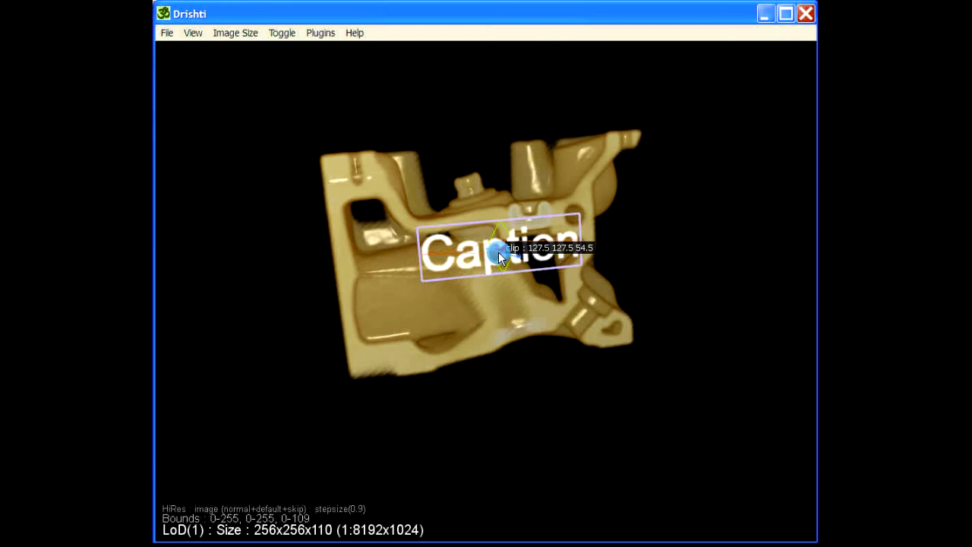
{"action": "key", "text": "space"}
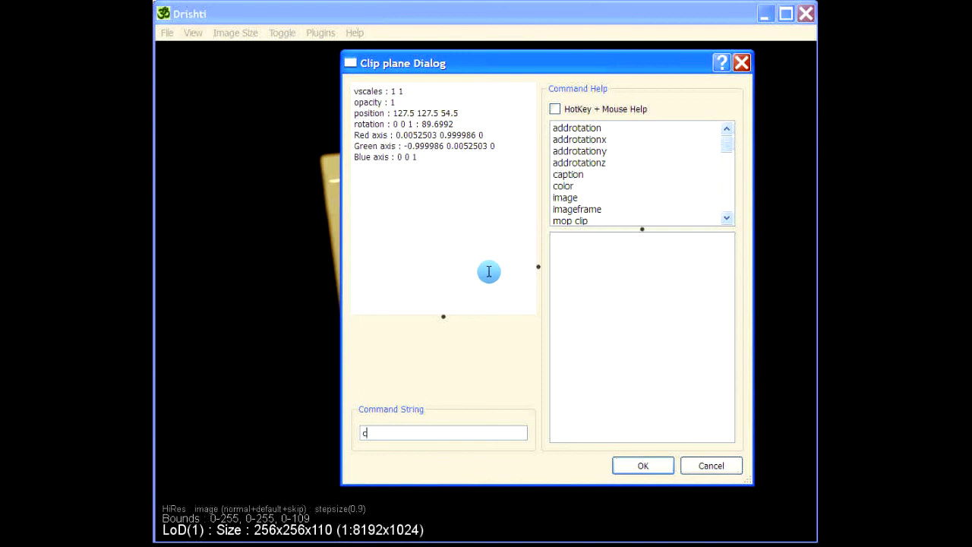
- Remove the caption with 'caption no', turn the part to a front view, and reopen the command dialog
{"action": "type", "text": "caption no"}
{"action": "key", "text": "Return"}
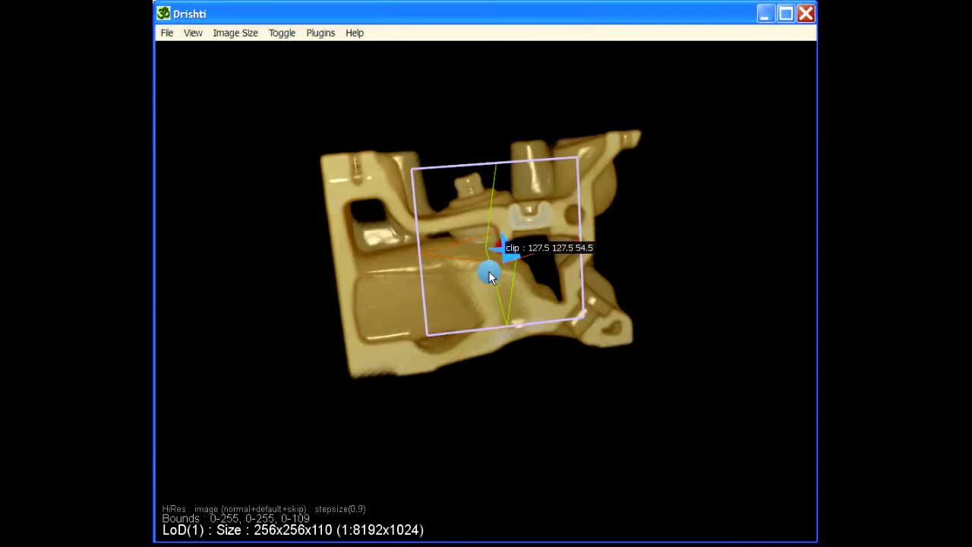
{"action": "left_click_drag", "start_coordinate": [605, 431], "coordinate": [512, 281]}
{"action": "mouse_move", "coordinate": [506, 257]}
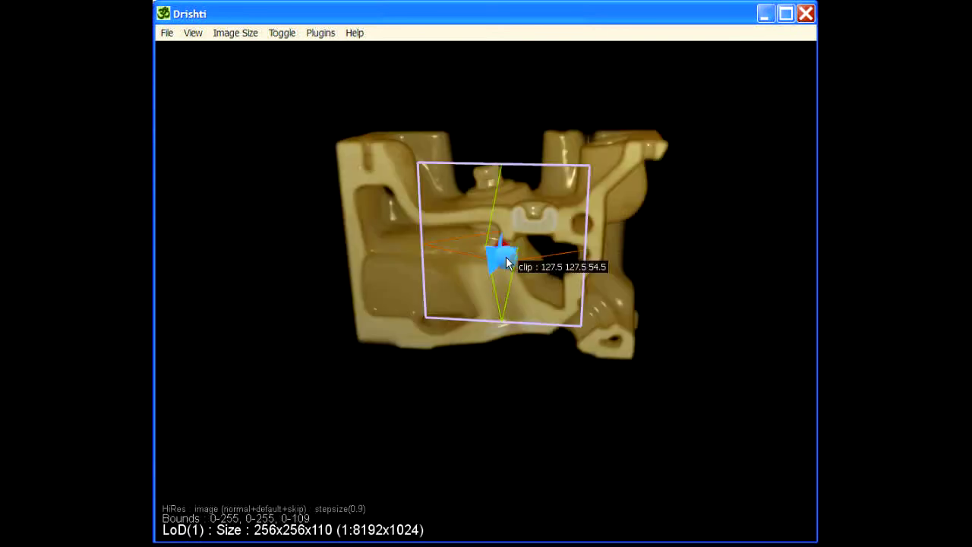
{"action": "key", "text": "space"}
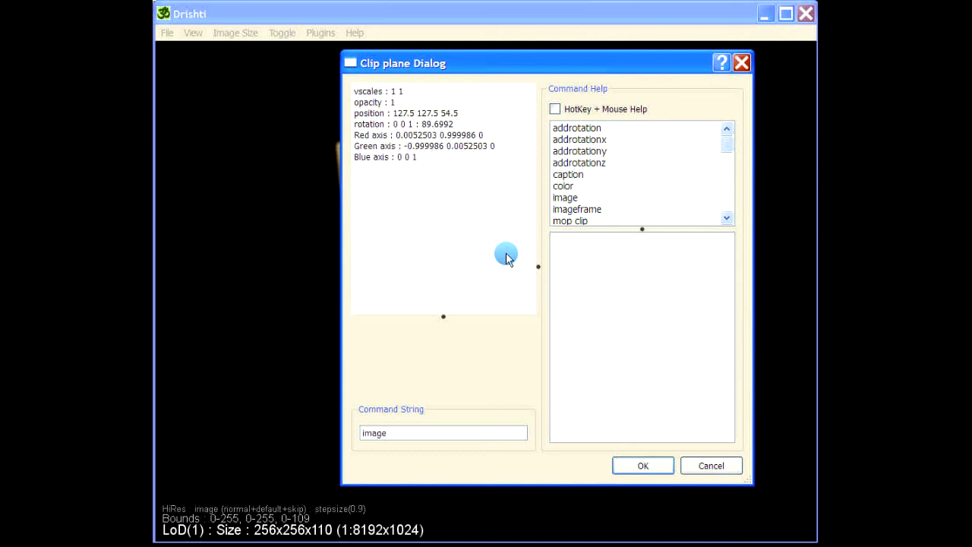
- Map the image test.png onto the clip plane
{"action": "type", "text": "image"}
{"action": "key", "text": "Return"}
{"action": "left_click", "coordinate": [270, 85]}
{"action": "left_click", "coordinate": [618, 338]}
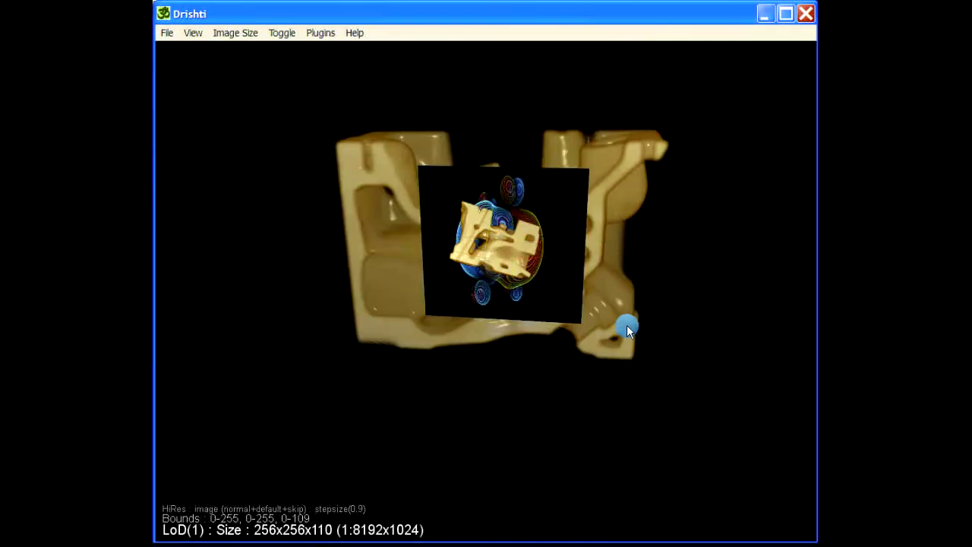
- Zoom in, then widen, enlarge and tilt the clip plane to face the viewer
{"action": "middle_click_drag", "start_coordinate": [627, 329], "coordinate": [521, 251]}
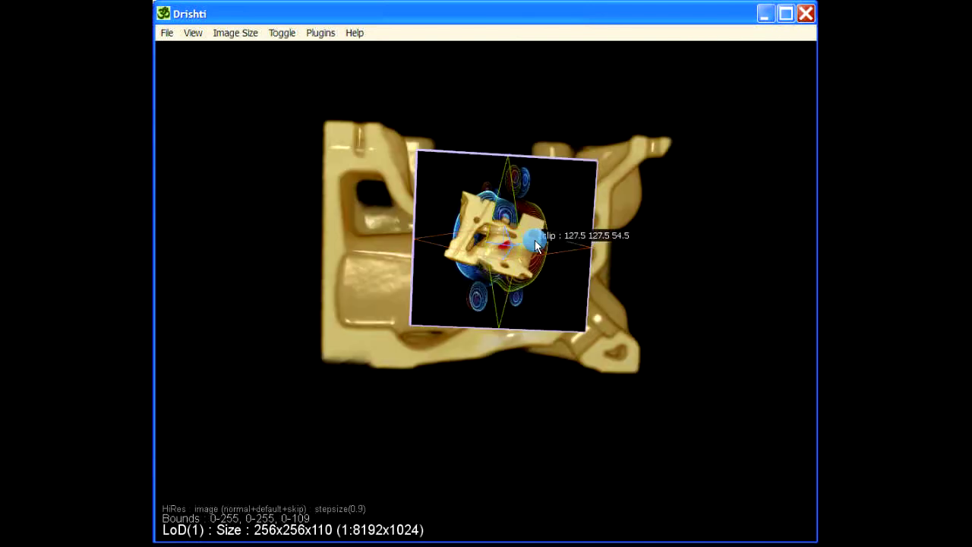
{"action": "left_click_drag", "start_coordinate": [536, 243], "coordinate": [559, 251]}
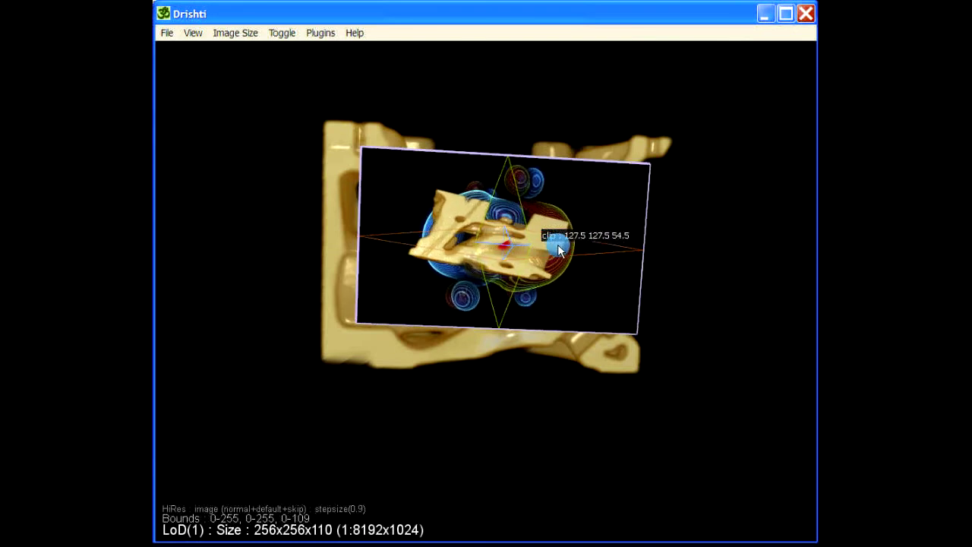
{"action": "mouse_move", "coordinate": [508, 196]}
{"action": "left_mouse_down"}
{"action": "mouse_move", "coordinate": [511, 183]}
{"action": "mouse_move", "coordinate": [511, 191]}
{"action": "left_mouse_up"}
{"action": "mouse_move", "coordinate": [421, 246]}
{"action": "left_mouse_down"}
{"action": "mouse_move", "coordinate": [414, 237]}
{"action": "mouse_move", "coordinate": [426, 229]}
{"action": "left_mouse_up"}
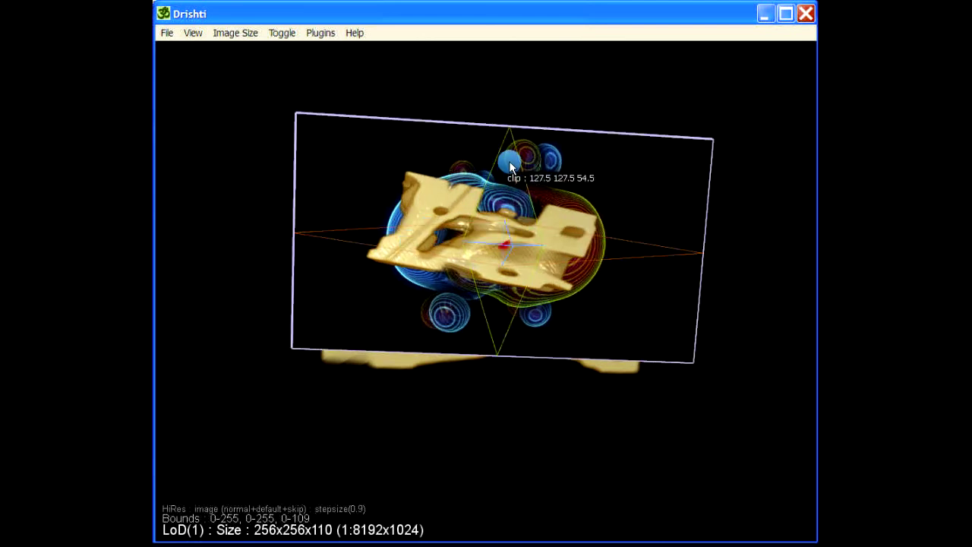
{"action": "left_click_drag", "start_coordinate": [510, 166], "coordinate": [509, 156]}
- Hide the clip plane, reorient the part, show the plane at 127.5 127.5 54.5 and open its properties
{"action": "key", "text": "Delete"}
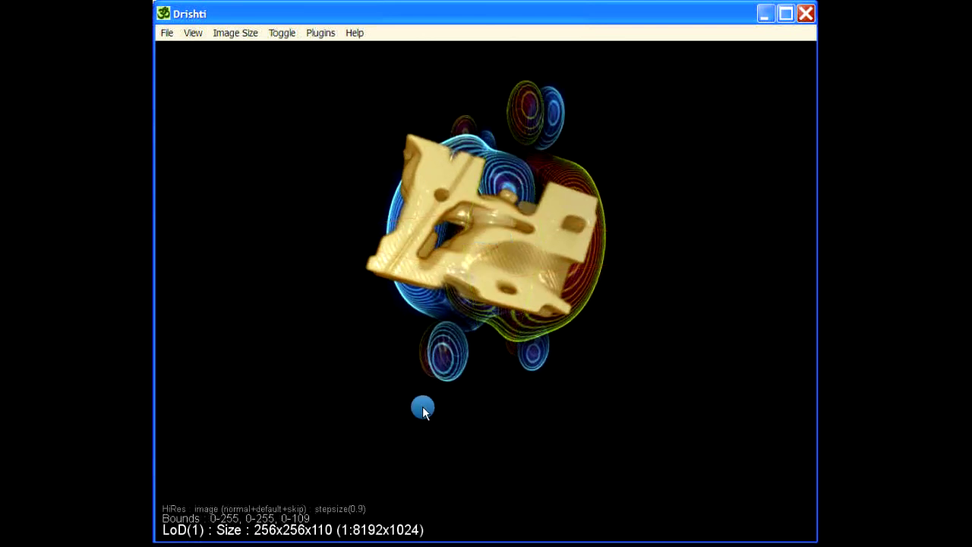
{"action": "left_click_drag", "start_coordinate": [684, 466], "coordinate": [549, 447]}
{"action": "left_click_drag", "start_coordinate": [757, 369], "coordinate": [754, 294]}
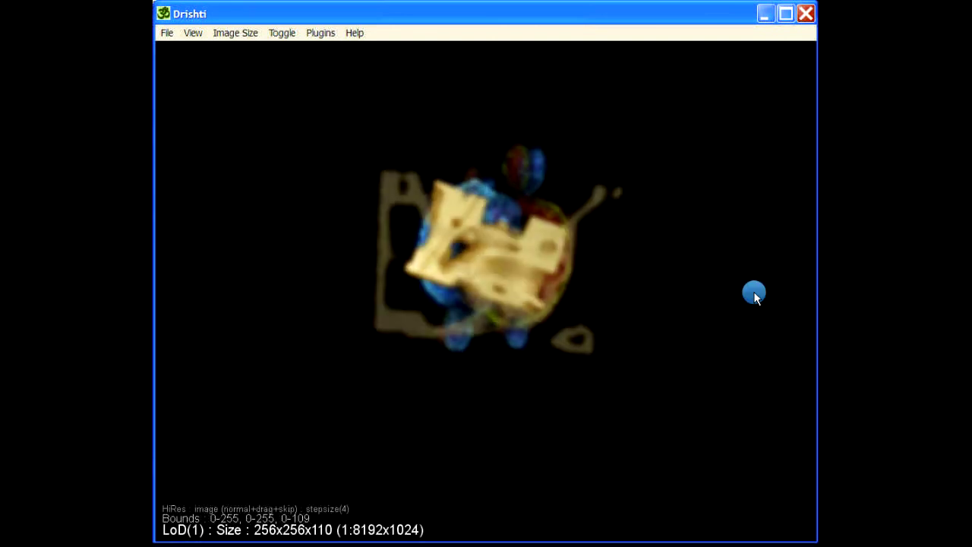
{"action": "key", "text": "c"}
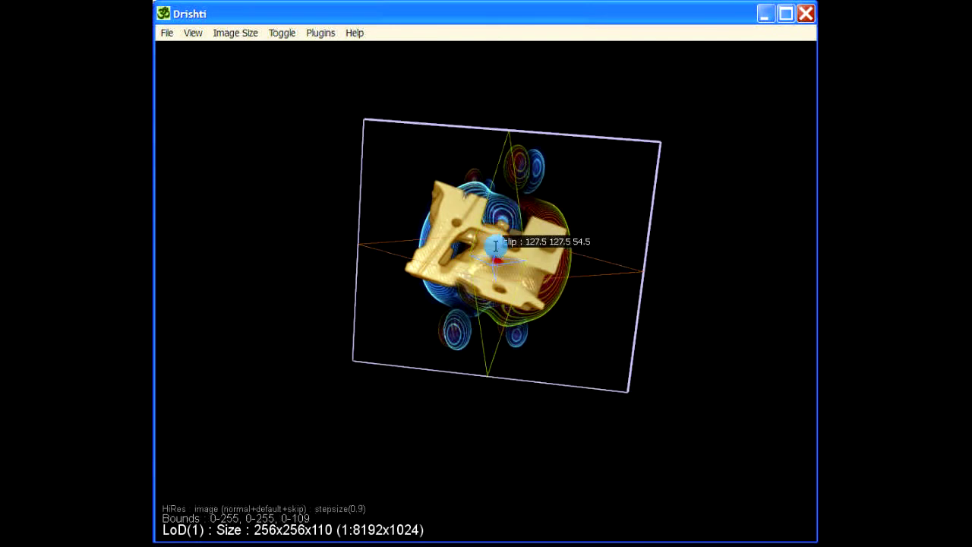
{"action": "double_click", "coordinate": [495, 245]}
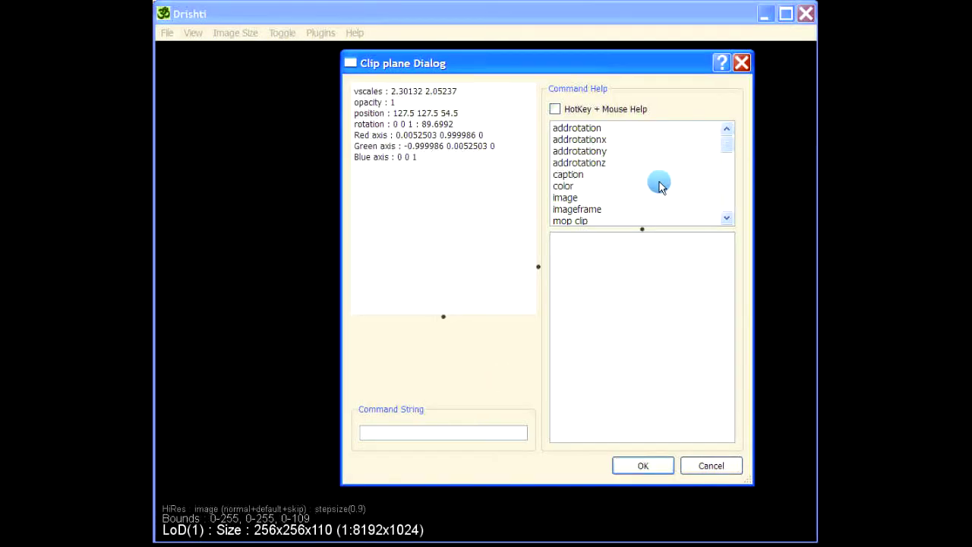
- Set the clip plane opacity to 0.5 with the opacity command
{"action": "left_click", "coordinate": [629, 176]}
{"action": "scroll", "coordinate": [632, 186], "scroll_direction": "down", "scroll_amount": 3}
{"action": "scroll", "coordinate": [636, 189], "scroll_direction": "down", "scroll_amount": 2}
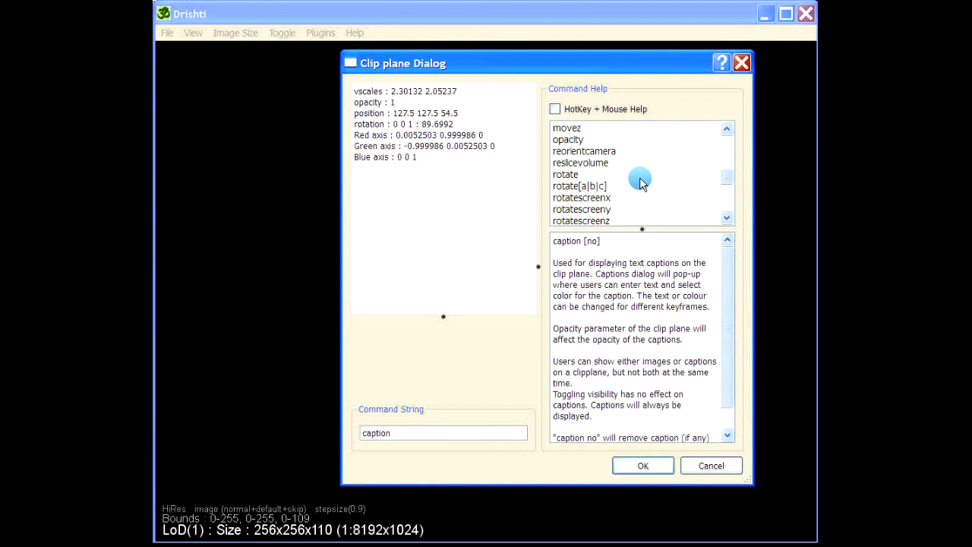
{"action": "scroll", "coordinate": [632, 182], "scroll_direction": "up", "scroll_amount": 1}
{"action": "left_click", "coordinate": [570, 174]}
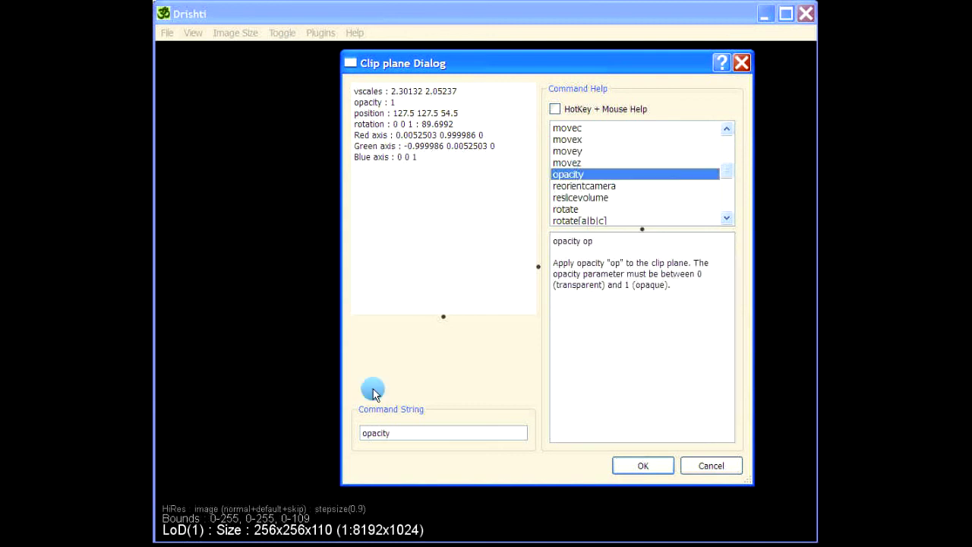
{"action": "left_click", "coordinate": [404, 433]}
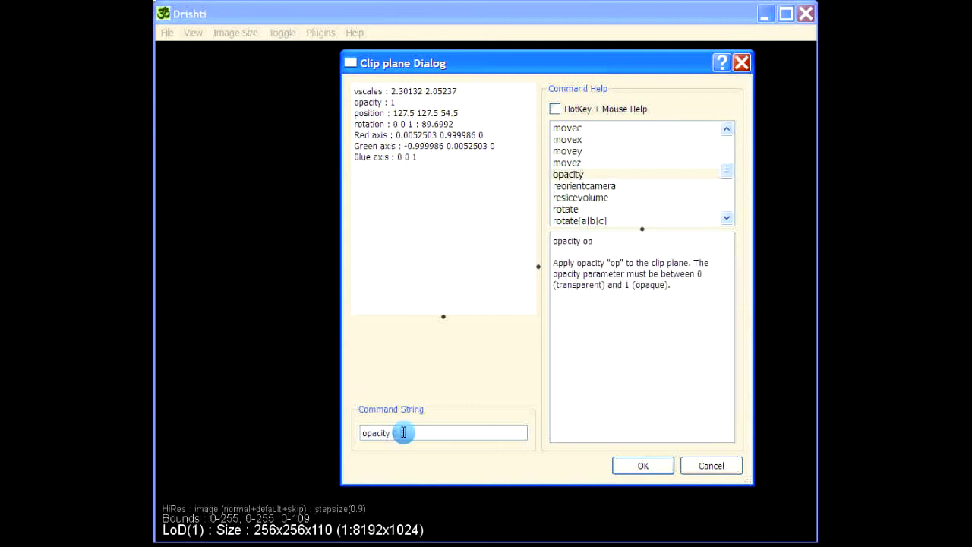
{"action": "key", "text": "Return"}
- Rotate the part to inspect the half-transparent plane and reopen its properties
{"action": "left_click_drag", "start_coordinate": [787, 445], "coordinate": [712, 364]}
{"action": "left_click_drag", "start_coordinate": [585, 426], "coordinate": [410, 456]}
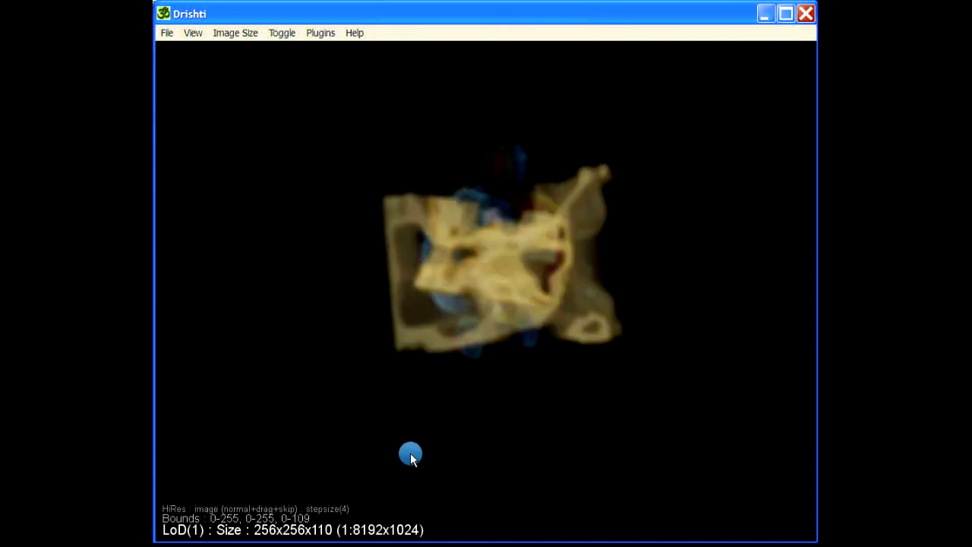
{"action": "left_click_drag", "start_coordinate": [508, 436], "coordinate": [557, 417]}
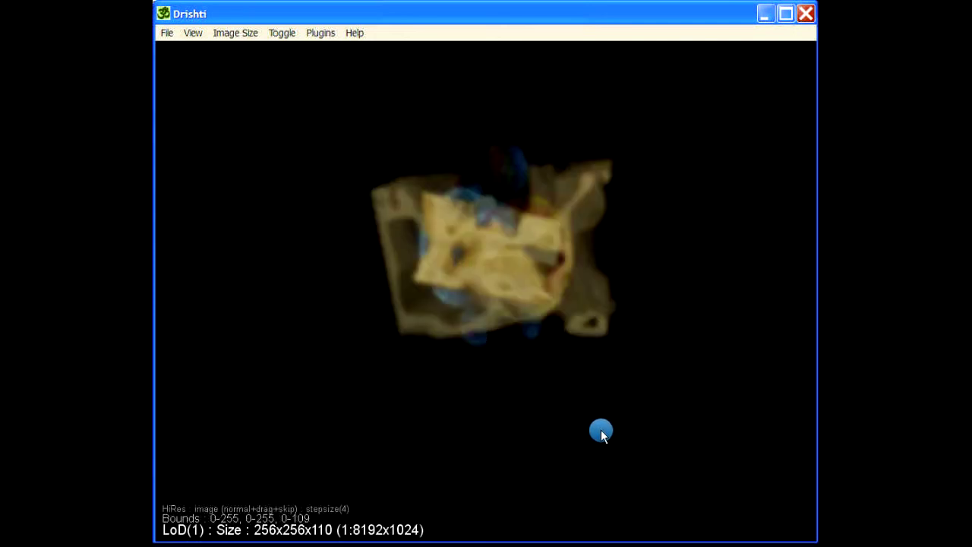
{"action": "mouse_move", "coordinate": [497, 236]}
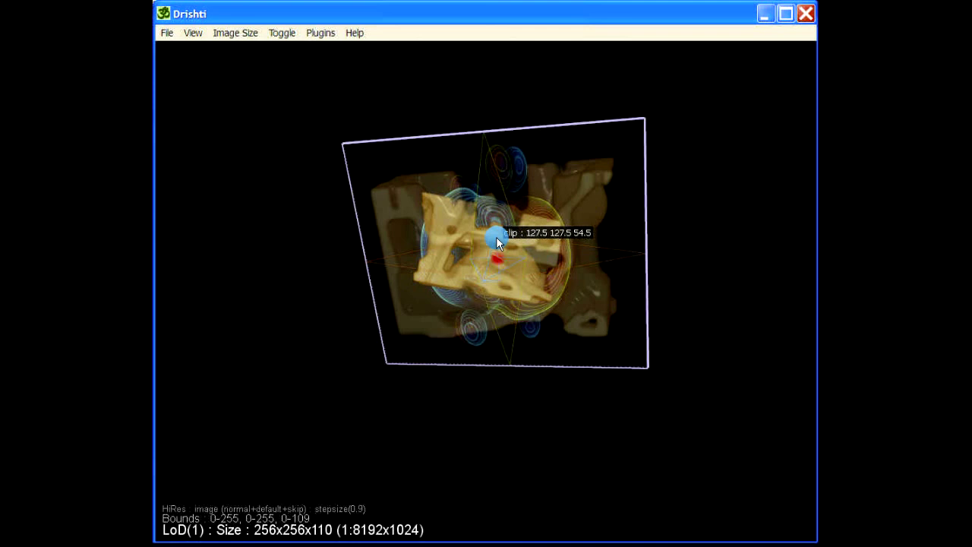
{"action": "key", "text": "space"}
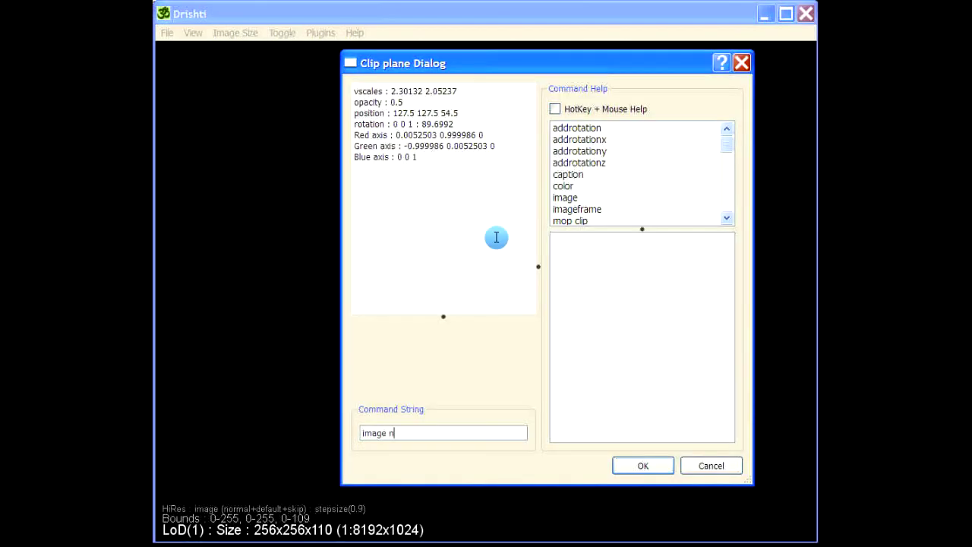
- Remove the test.png image with 'image no' and reopen the clip plane properties
{"action": "type", "text": "image no"}
{"action": "key", "text": "Return"}
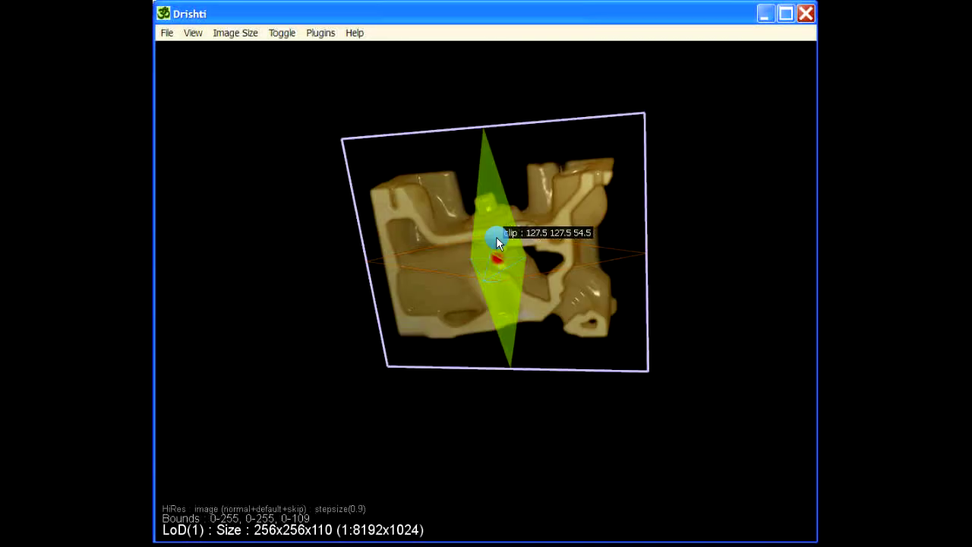
{"action": "left_click_drag", "start_coordinate": [553, 462], "coordinate": [597, 395]}
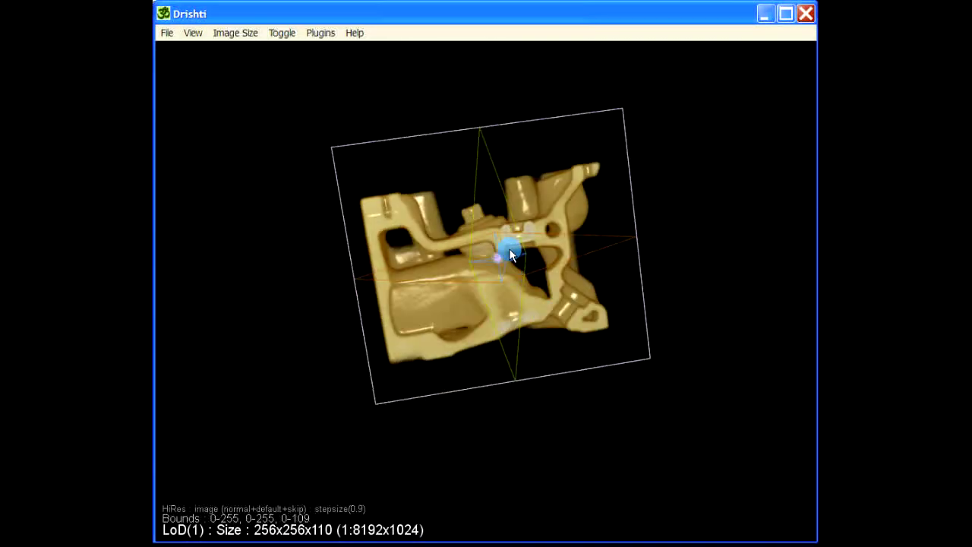
{"action": "mouse_move", "coordinate": [502, 255]}
{"action": "key", "text": "space"}
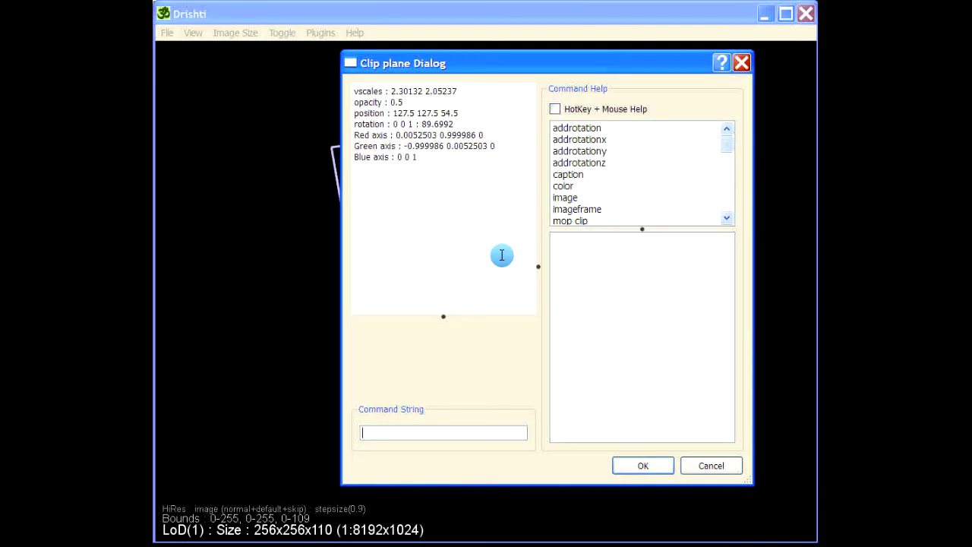
- Switch the clip plane to a solid plane with the solidcolor command
{"action": "left_click", "coordinate": [564, 187]}
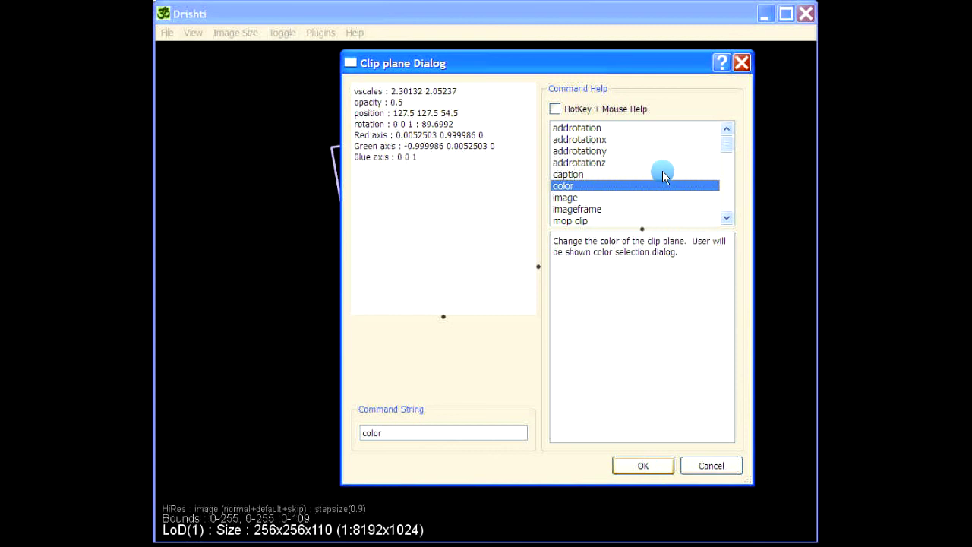
{"action": "scroll", "coordinate": [662, 173], "scroll_direction": "down", "scroll_amount": 1}
{"action": "scroll", "coordinate": [624, 201], "scroll_direction": "down", "scroll_amount": 3}
{"action": "scroll", "coordinate": [619, 202], "scroll_direction": "down", "scroll_amount": 3}
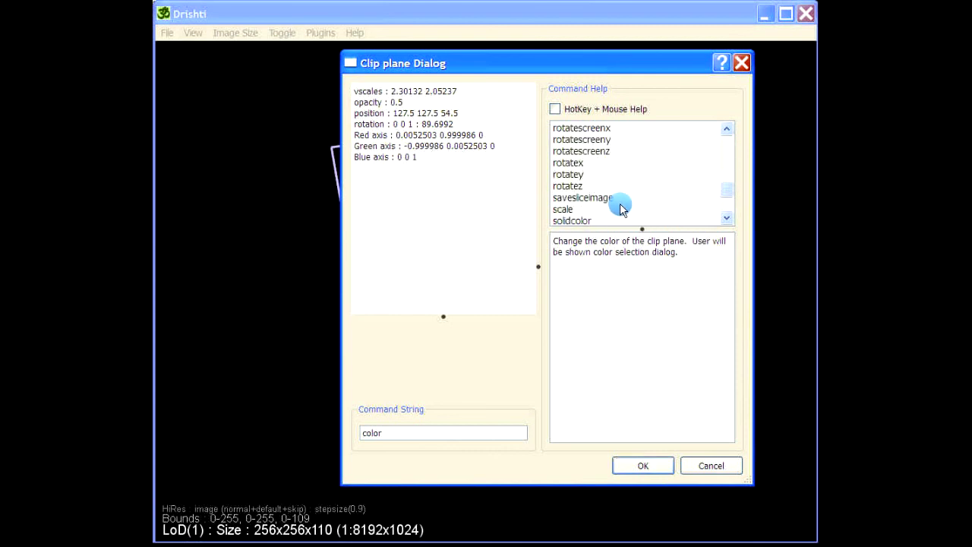
{"action": "left_click", "coordinate": [577, 219]}
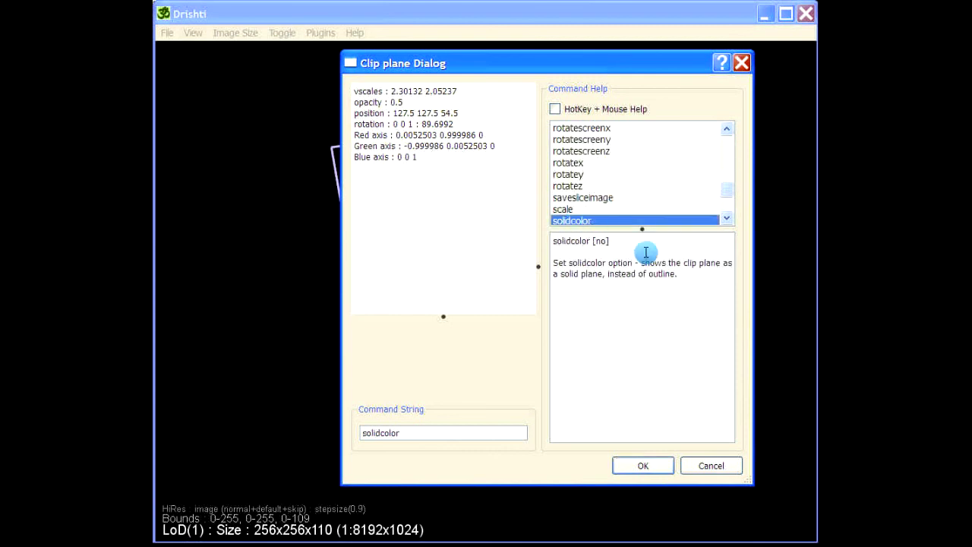
{"action": "left_click", "coordinate": [634, 464]}
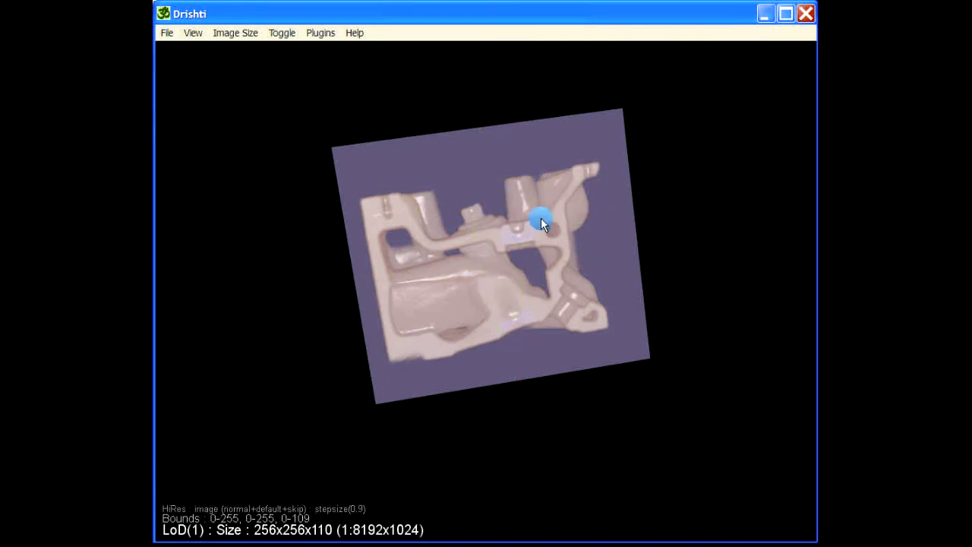
{"action": "key", "text": "space"}
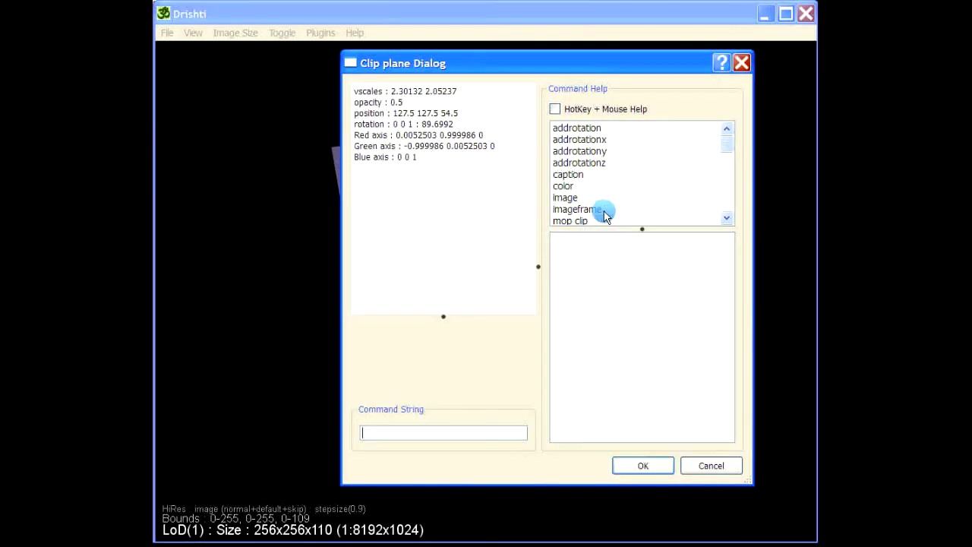
- Recolour the solid clip plane olive yellow-green via the color command, then reopen its properties
{"action": "left_click", "coordinate": [565, 189]}
{"action": "left_click", "coordinate": [410, 433]}
{"action": "left_click", "coordinate": [629, 466]}
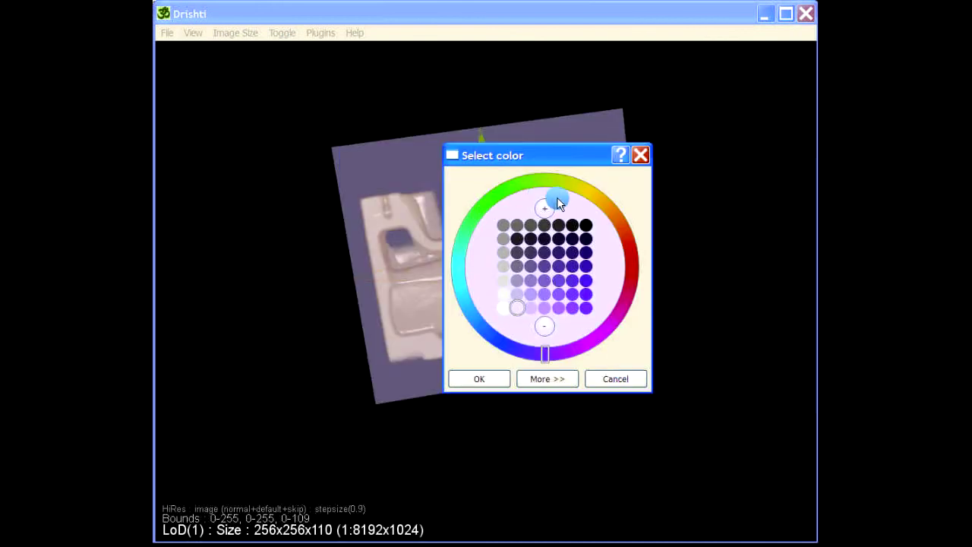
{"action": "left_click", "coordinate": [557, 197]}
{"action": "left_click", "coordinate": [493, 376]}
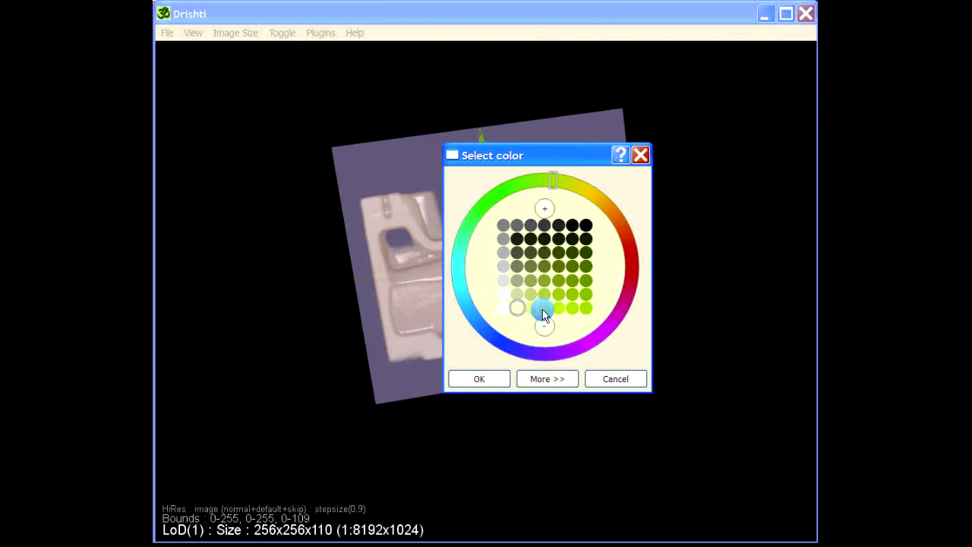
{"action": "left_click", "coordinate": [480, 378]}
{"action": "left_click_drag", "start_coordinate": [648, 391], "coordinate": [507, 260]}
{"action": "mouse_move", "coordinate": [503, 255]}
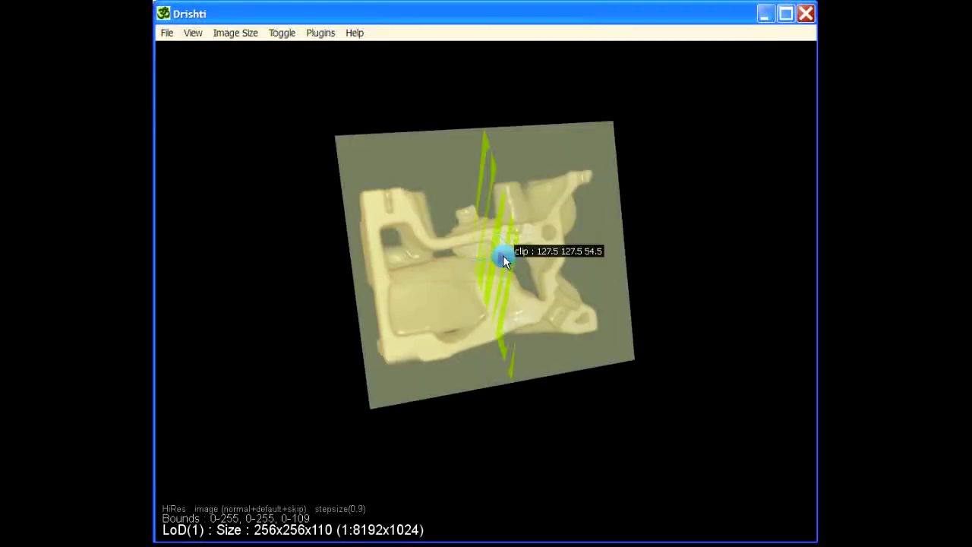
{"action": "key", "text": "space"}
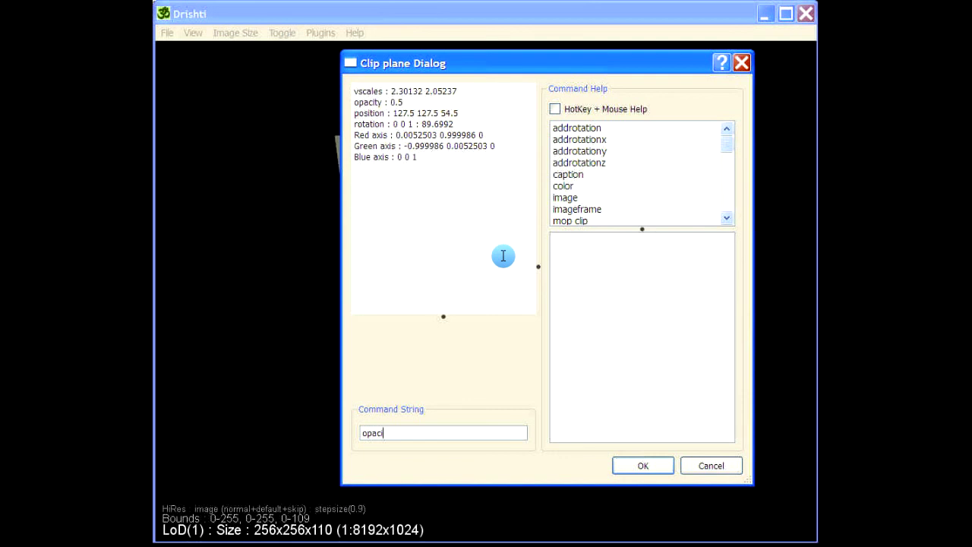
- Run 'opacity 1' for a fully opaque clip plane, rotate the view, and hide the plane
{"action": "key", "text": "Return"}
{"action": "left_click_drag", "start_coordinate": [502, 448], "coordinate": [490, 271]}
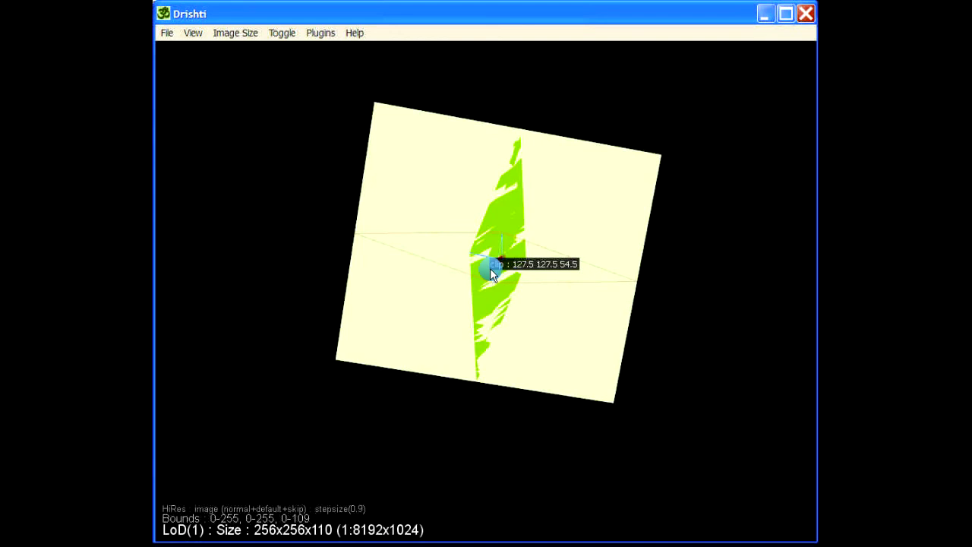
{"action": "key", "text": "Delete"}
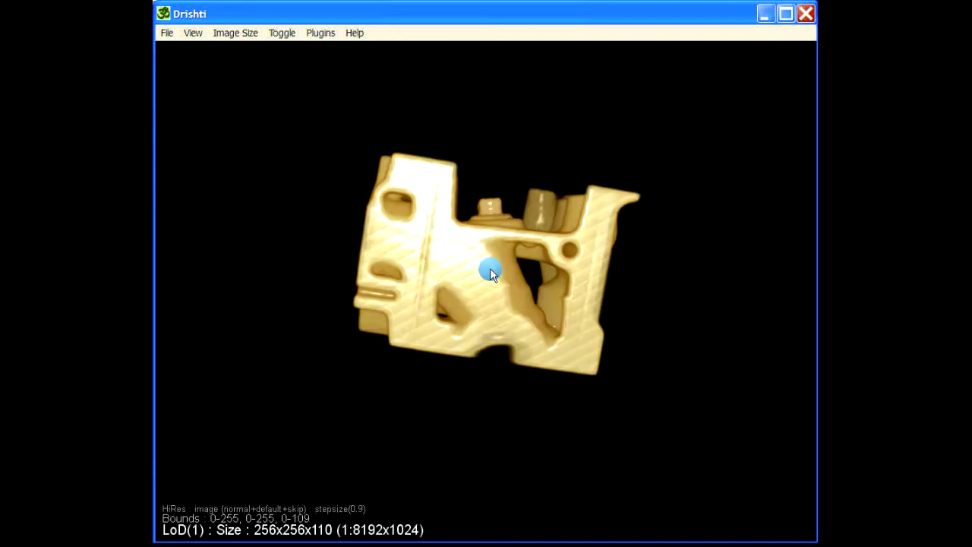
- Restore the clip plane at 127.5 127.5 54.5, push it deeper into the block, and view from above
{"action": "left_click_drag", "start_coordinate": [363, 323], "coordinate": [552, 416]}
{"action": "left_click_drag", "start_coordinate": [511, 156], "coordinate": [654, 182]}
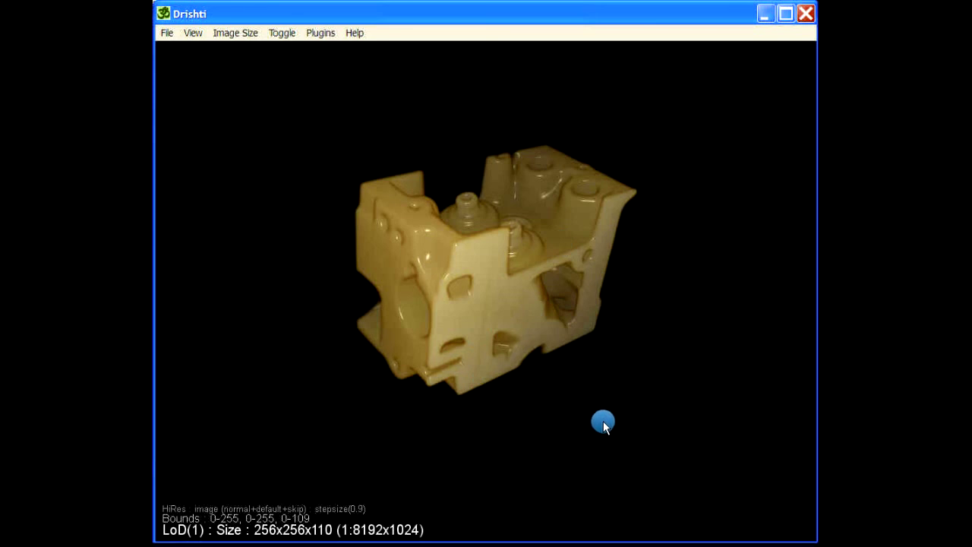
{"action": "left_click_drag", "start_coordinate": [582, 243], "coordinate": [590, 328]}
{"action": "key", "text": "c"}
{"action": "left_click_drag", "start_coordinate": [553, 278], "coordinate": [552, 403]}
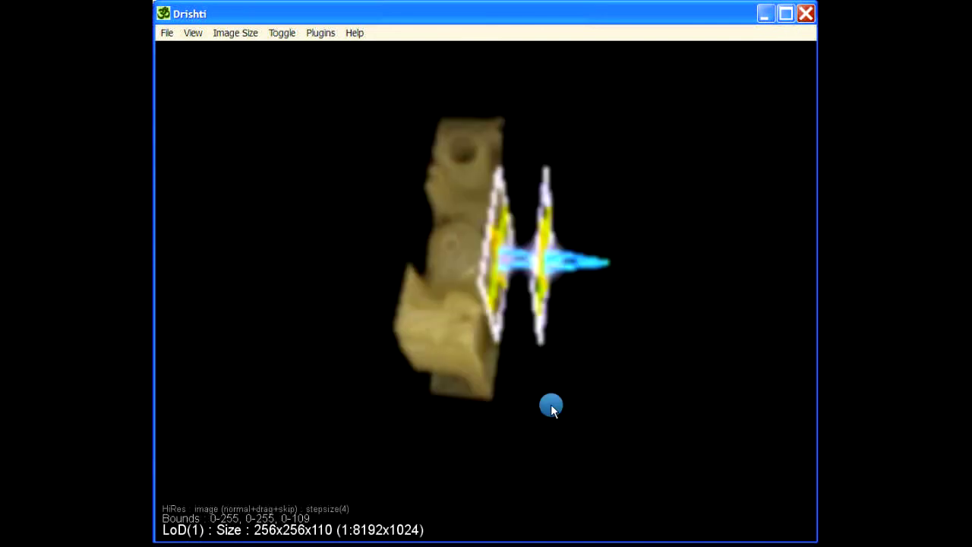
{"action": "left_click_drag", "start_coordinate": [488, 236], "coordinate": [435, 214]}
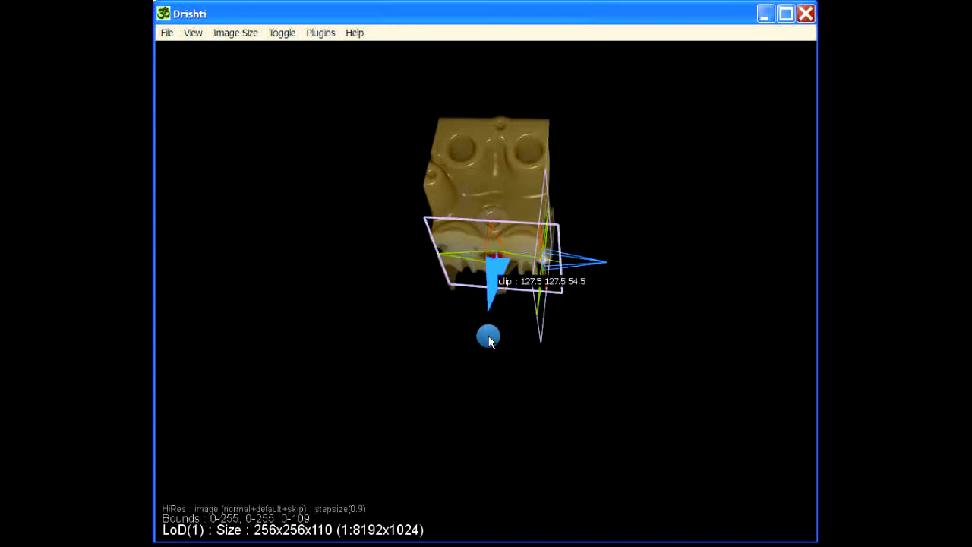